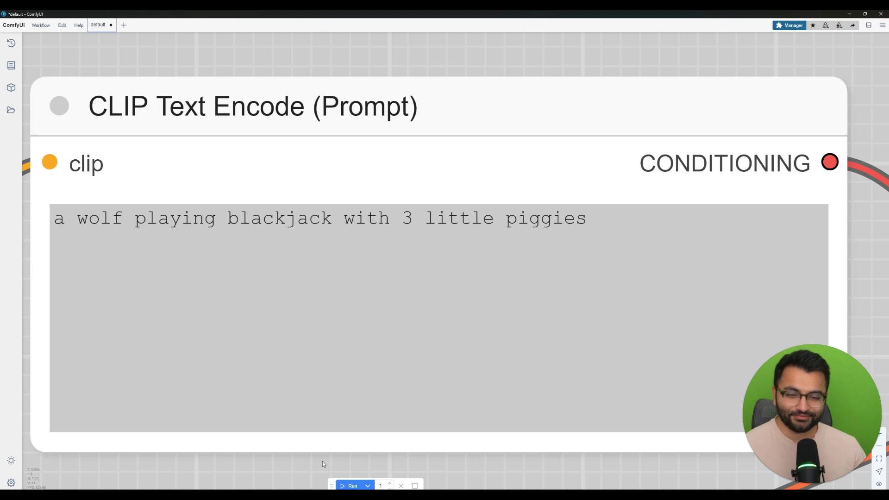
# Fit the whole graph in view and run the wolf-and-piggies blackjack workflow with a randomized seed.
pyautogui.scroll(-6, 322, 461)
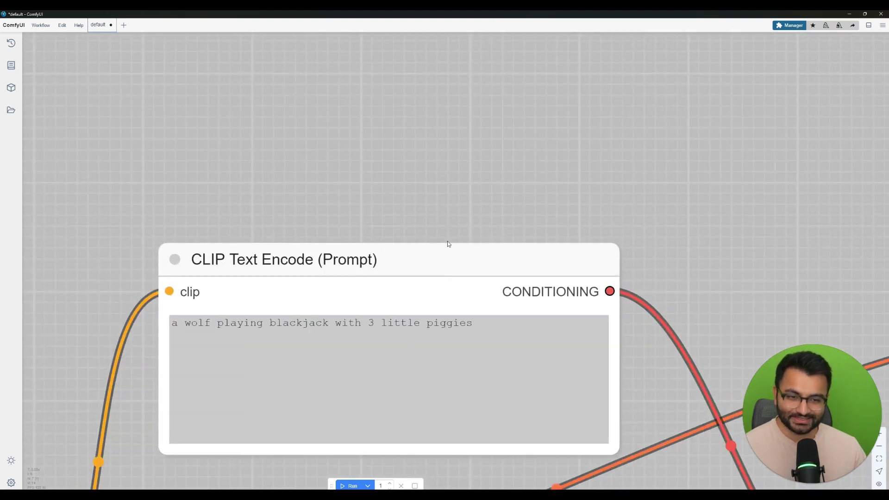
pyautogui.scroll(-10, 448, 244)
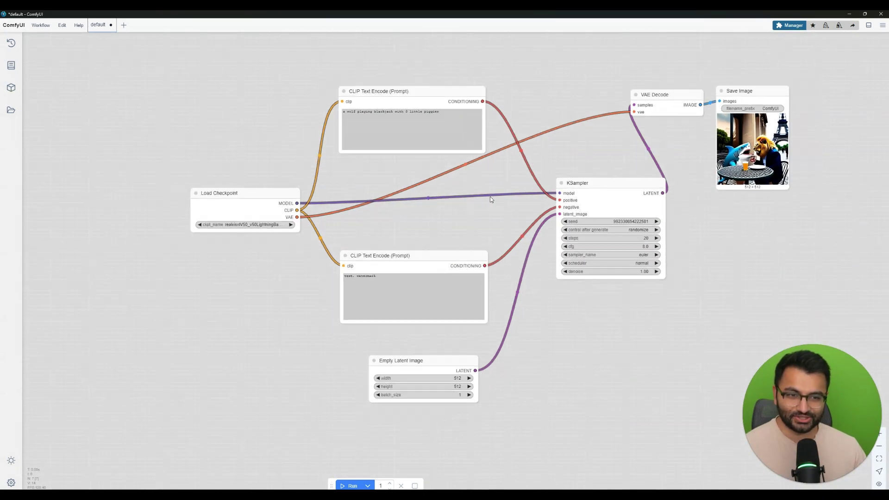
pyautogui.scroll(-2, 490, 197)
pyautogui.moveTo(490, 197); pyautogui.dragTo(438, 252)
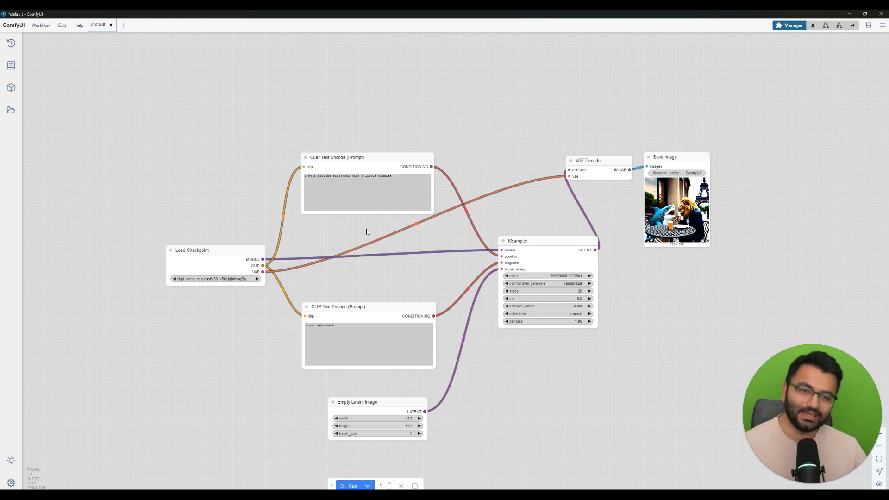
pyautogui.scroll(3, 377, 221)
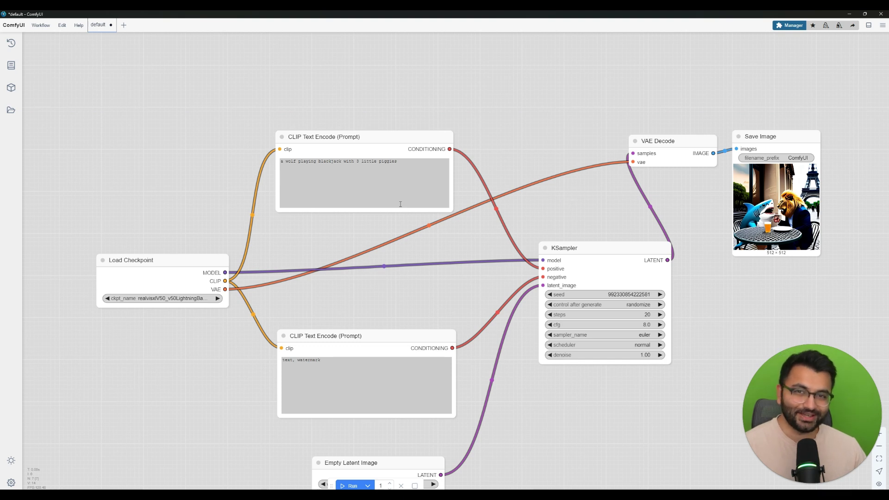
pyautogui.click(376, 210)
pyautogui.click(350, 486)
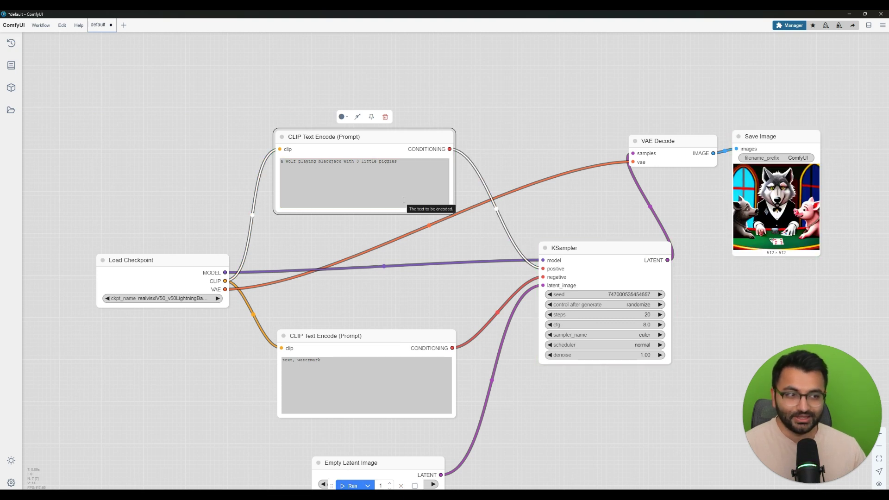
# Open the Queue history and preview the cyberpunk woman image full size.
pyautogui.click(11, 44)
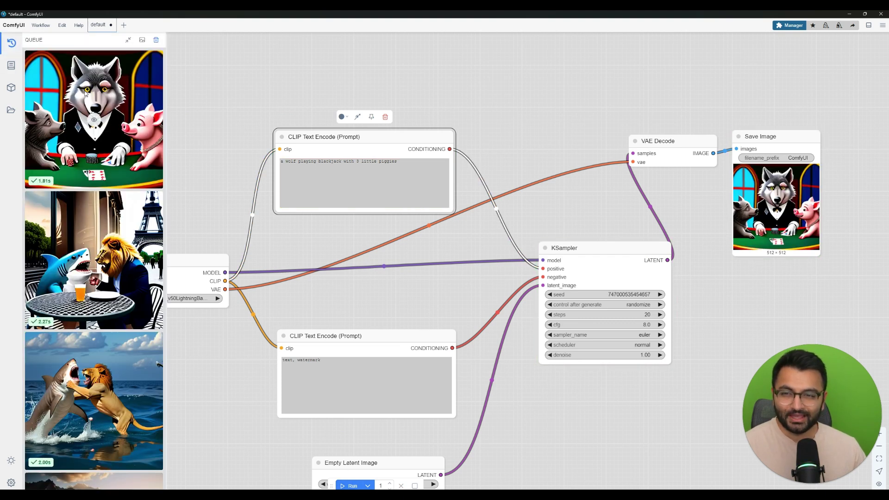
pyautogui.scroll(-4, 130, 178)
pyautogui.scroll(-7, 130, 178)
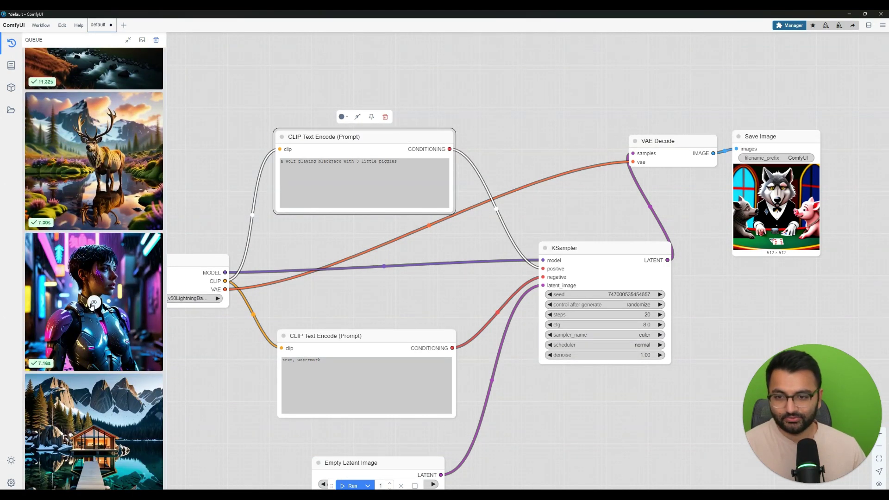
pyautogui.click(94, 302)
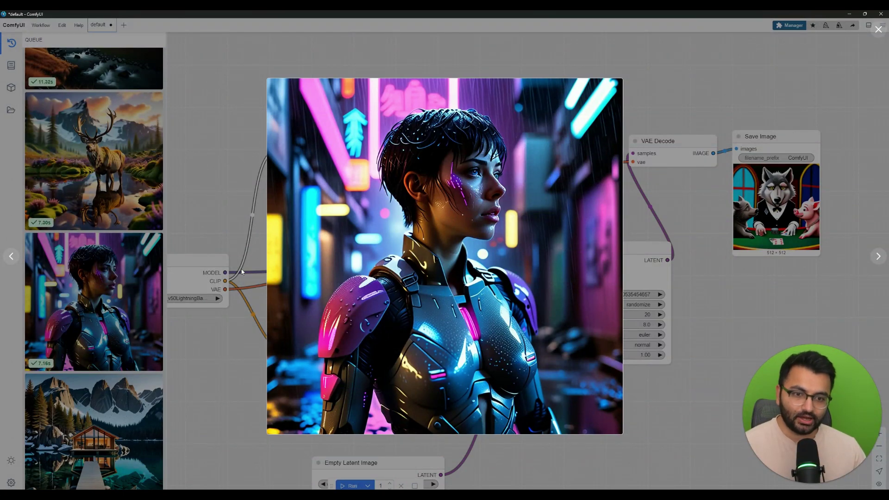
pyautogui.click(177, 216)
# Preview the lake cabin image full size, then pan the workflow graph back into view.
pyautogui.scroll(-4, 98, 276)
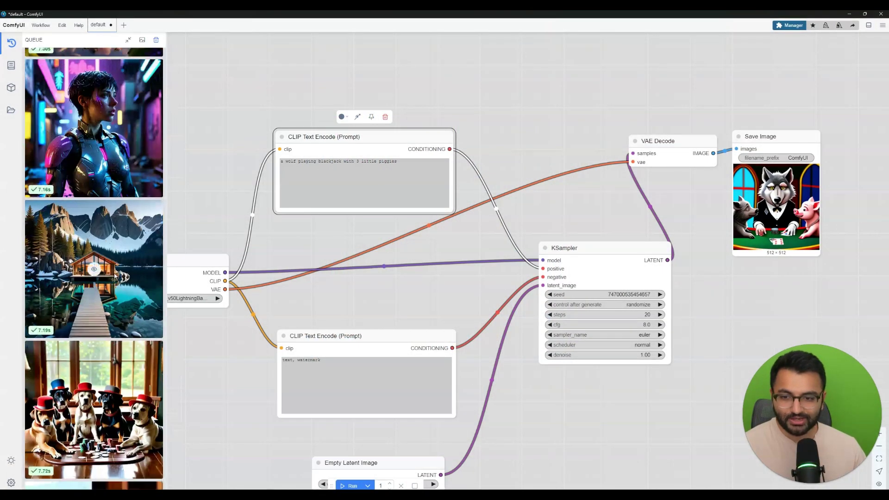
pyautogui.click(94, 269)
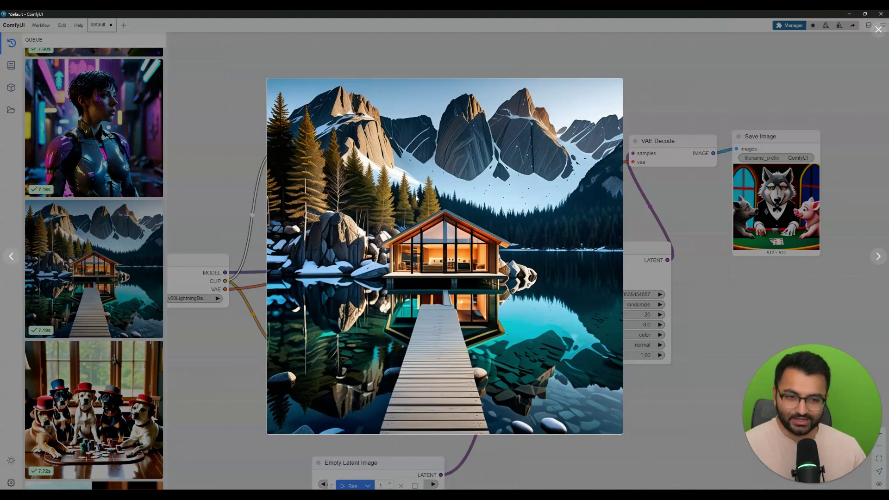
pyautogui.click(255, 214)
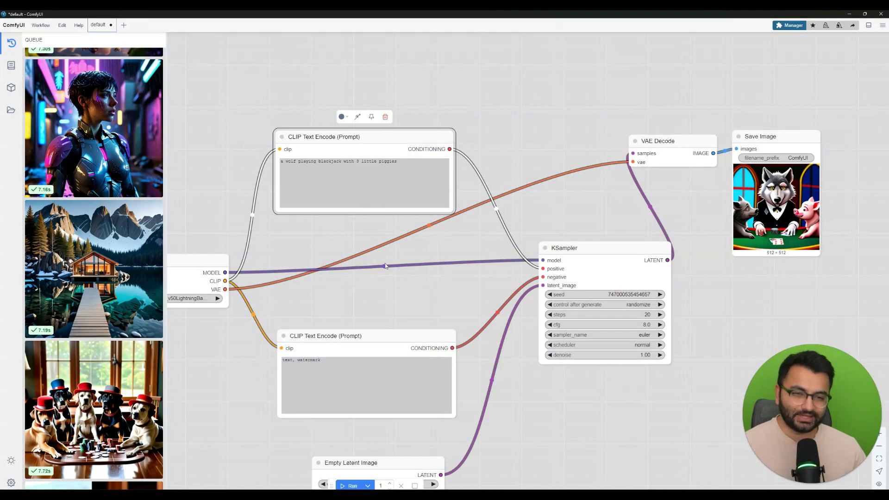
pyautogui.moveTo(323, 228); pyautogui.dragTo(374, 214)
pyautogui.scroll(-6, 374, 213)
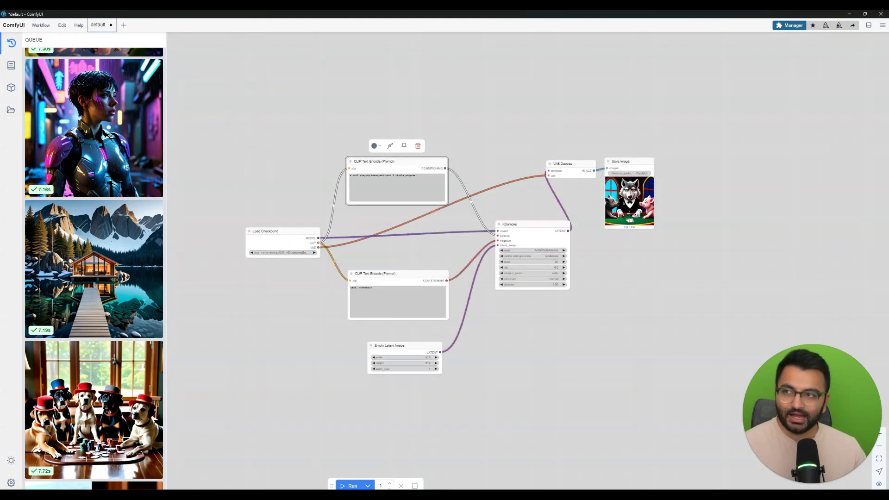
# Switch to Chrome and look over the Hunyuan Video Model examples page.
pyautogui.hotkey('alt', 'Tab')
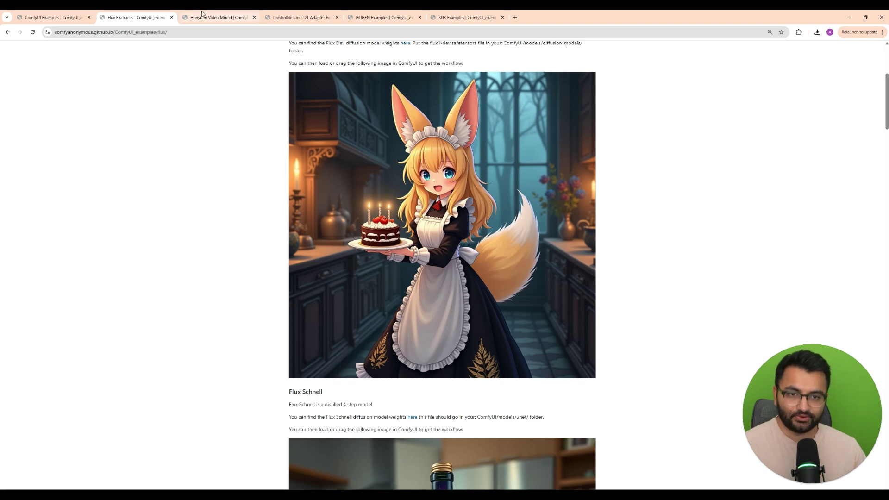
pyautogui.click(236, 16)
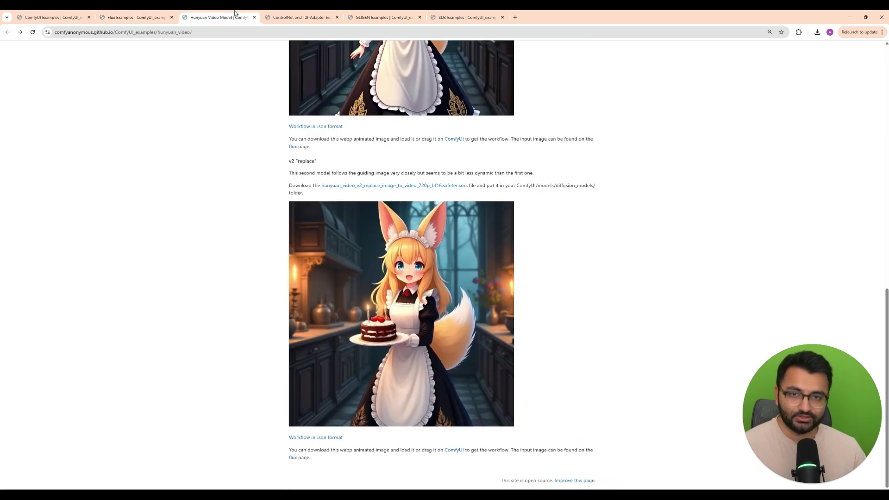
pyautogui.scroll(-5, 405, 193)
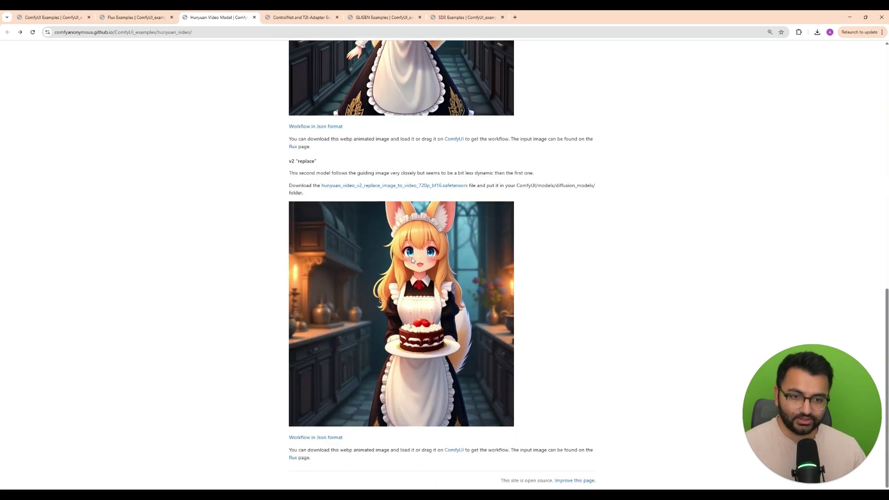
# Open the ControlNet and T2I-Adapter examples and scroll through the example pages.
pyautogui.click(282, 14)
pyautogui.click(239, 14)
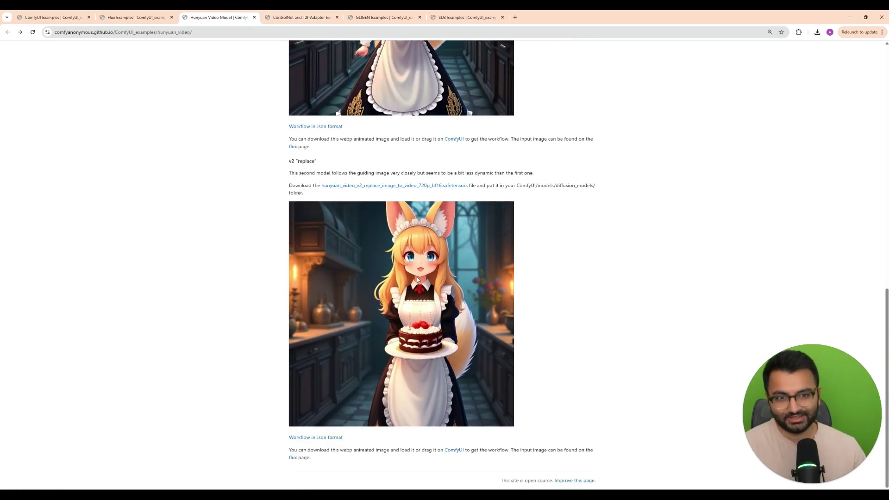
pyautogui.hotkey('ctrl', 'Tab')
pyautogui.scroll(20, 231, 304)
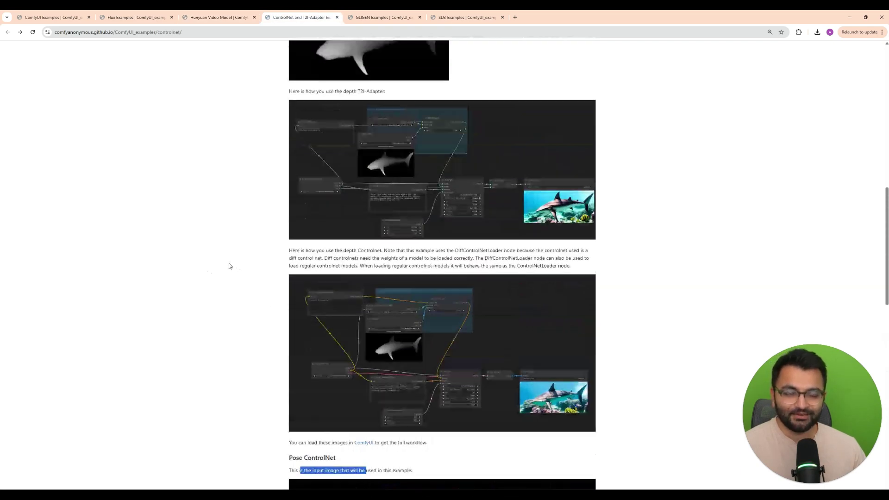
pyautogui.scroll(1, 258, 236)
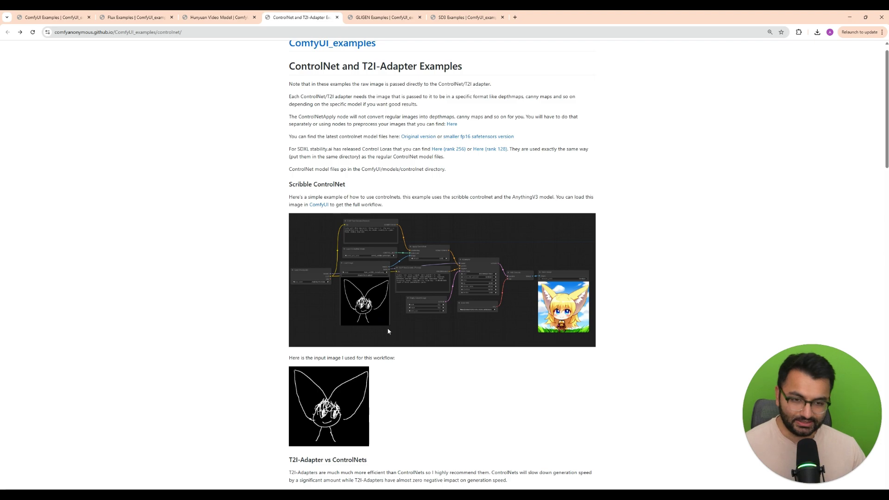
pyautogui.scroll(6, 394, 335)
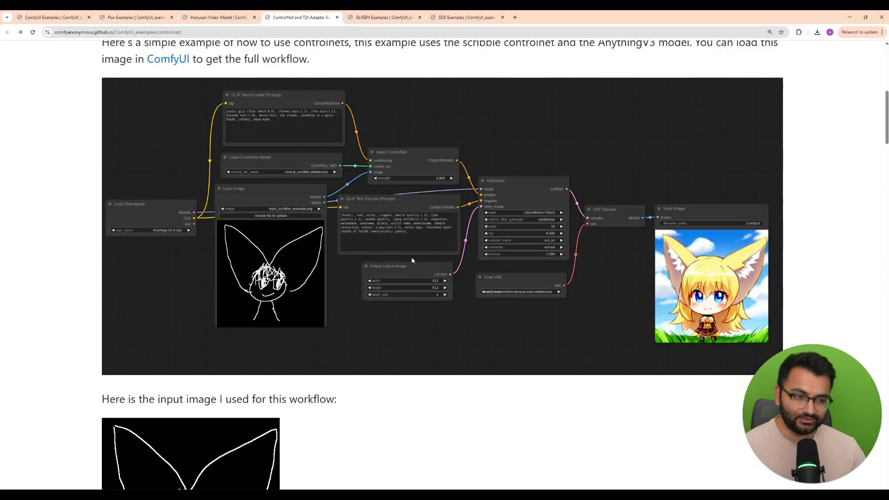
pyautogui.scroll(-8, 411, 256)
pyautogui.scroll(3, 305, 196)
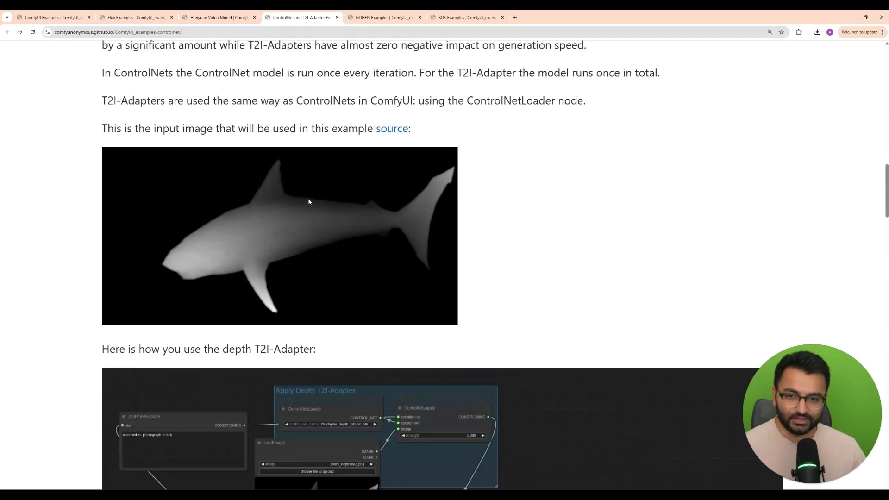
pyautogui.scroll(-9, 510, 232)
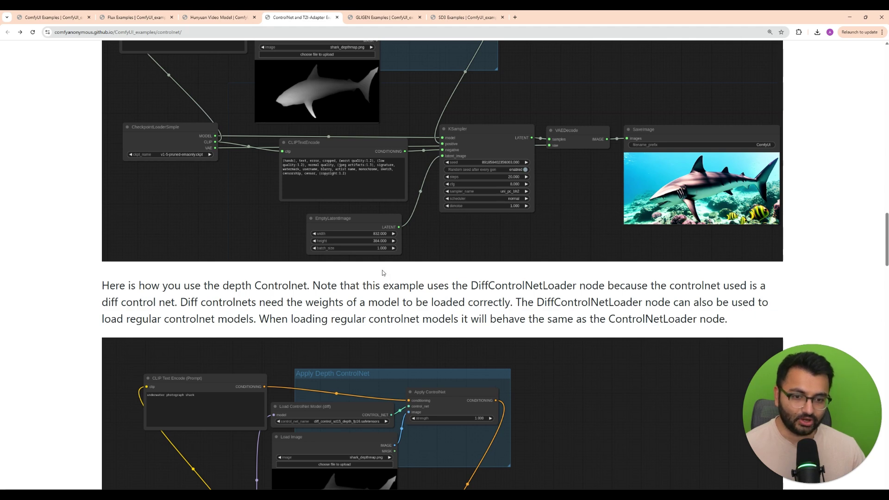
pyautogui.scroll(-15, 382, 272)
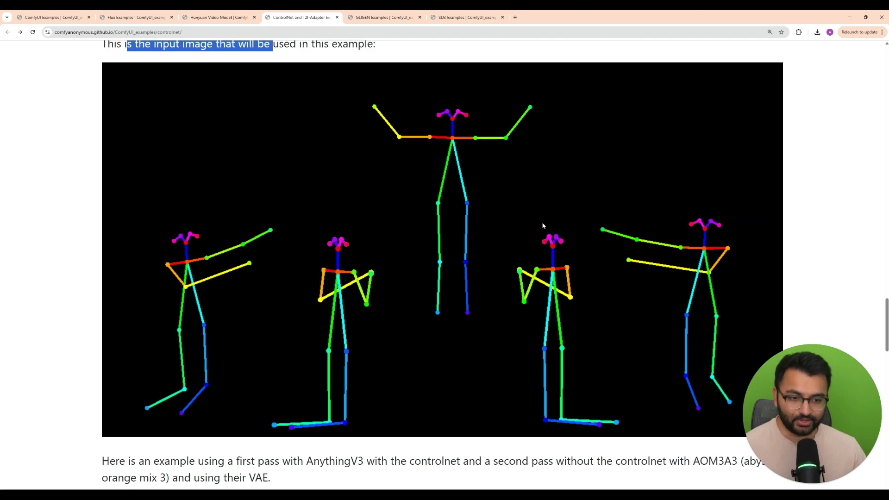
pyautogui.scroll(-8, 543, 223)
pyautogui.scroll(-1, 543, 226)
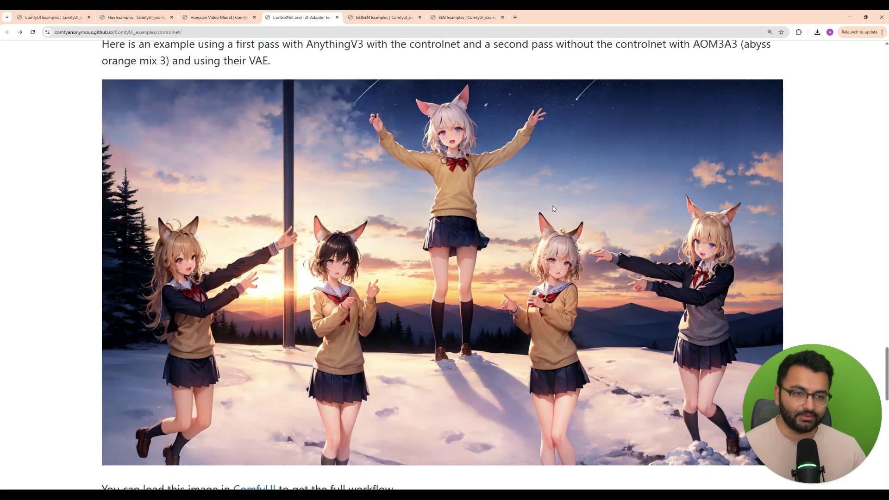
pyautogui.scroll(9, 552, 209)
# Open the GLIGEN Examples page and scroll to its workflow image.
pyautogui.click(373, 17)
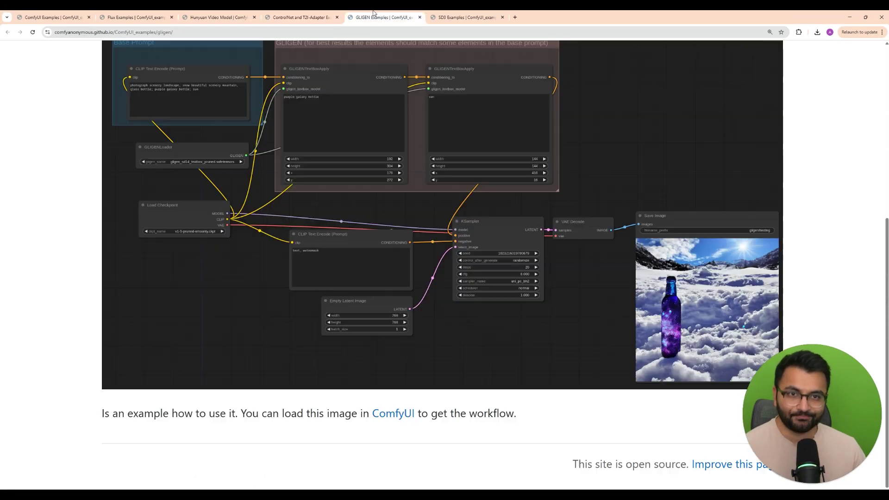
pyautogui.scroll(6, 388, 215)
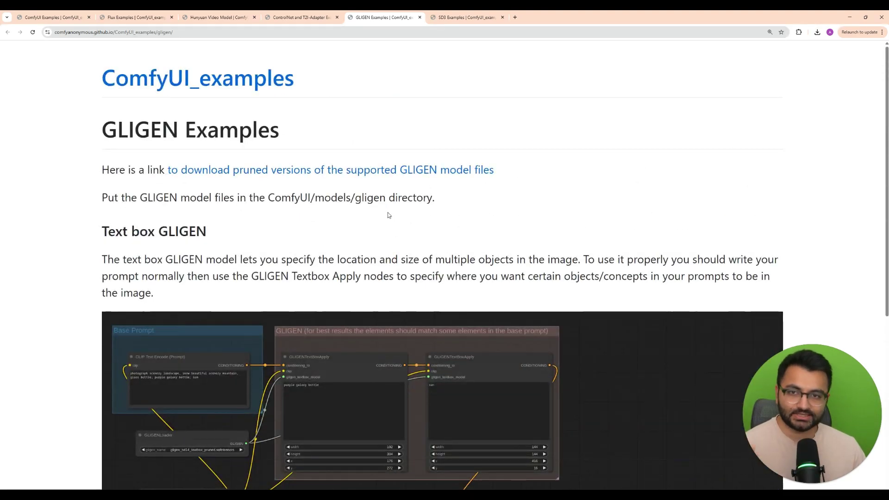
pyautogui.scroll(-5, 389, 217)
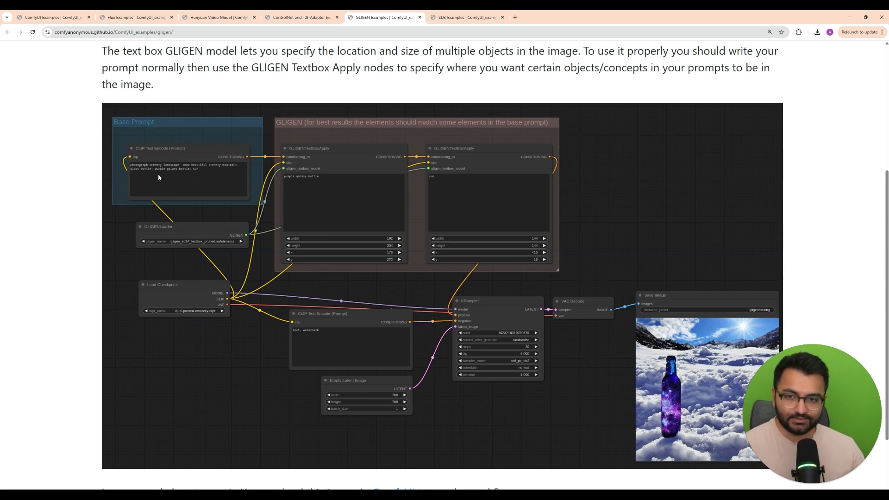
pyautogui.scroll(1, 139, 172)
pyautogui.scroll(-2, 142, 156)
# Zoom the page to 300% and scroll over the GLIGEN workflow nodes.
pyautogui.hotkey('ctrl', '+')
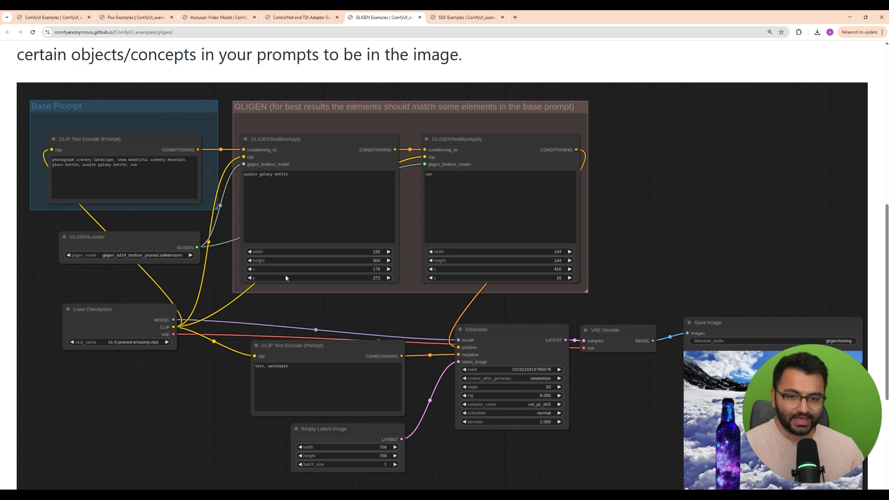
pyautogui.scroll(-4, 675, 234)
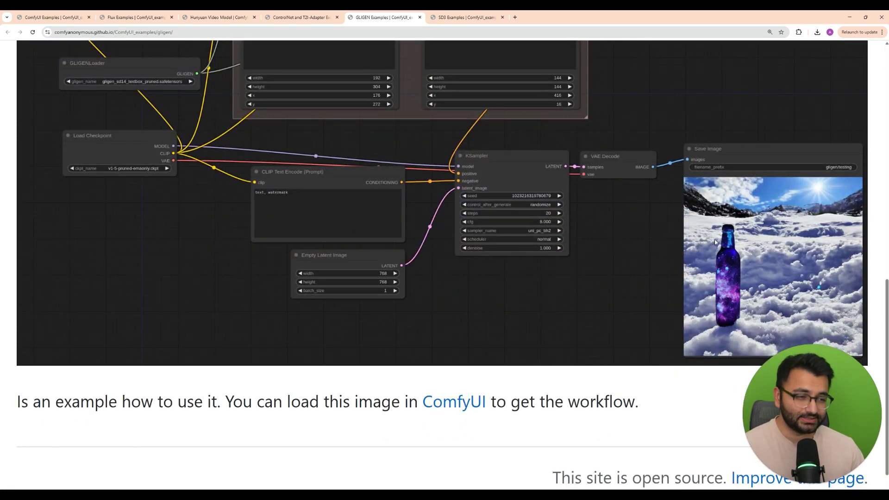
pyautogui.scroll(2, 529, 203)
pyautogui.scroll(2, 529, 203)
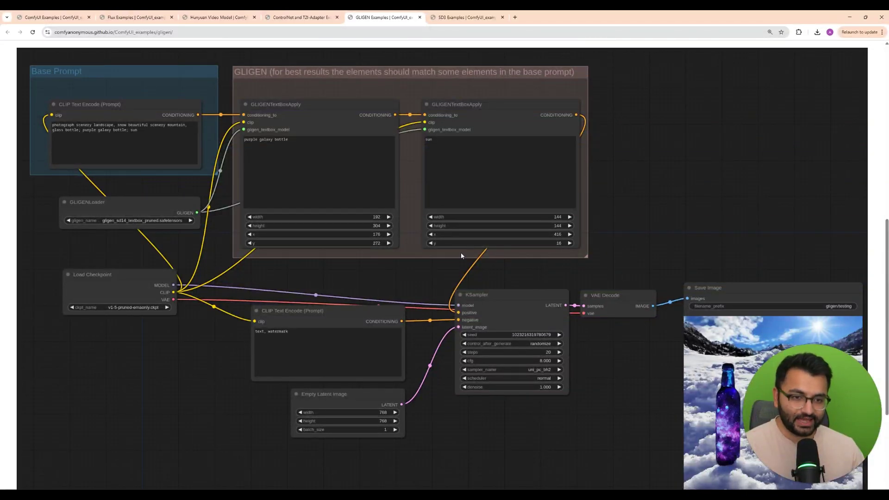
pyautogui.scroll(-3, 724, 406)
pyautogui.scroll(3, 470, 157)
# Go to the SD3 Examples tab at normal zoom and find the galaxy bottle image.
pyautogui.click(467, 17)
pyautogui.hotkey('ctrl', '-')
pyautogui.hotkey('ctrl', '-')
pyautogui.hotkey('ctrl', '-')
pyautogui.hotkey('ctrl', '-')
pyautogui.hotkey('ctrl', '-')
pyautogui.hotkey('ctrl', '-')
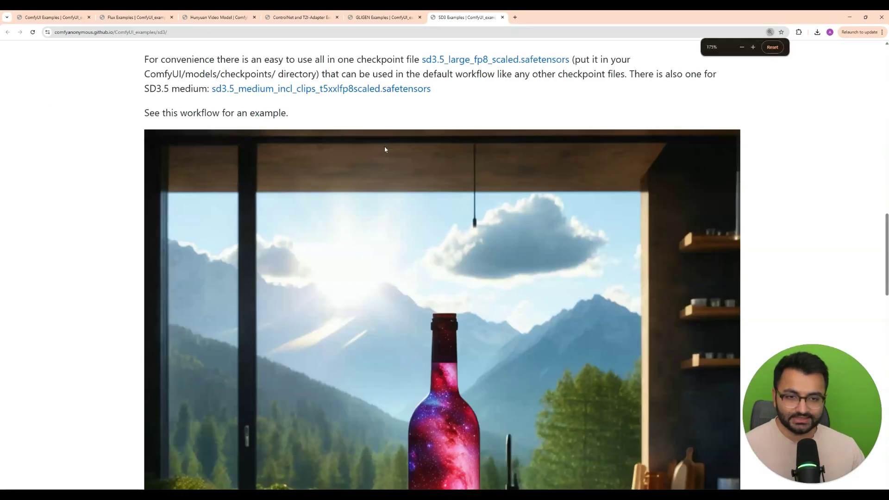
pyautogui.scroll(2, 384, 149)
pyautogui.scroll(6, 384, 148)
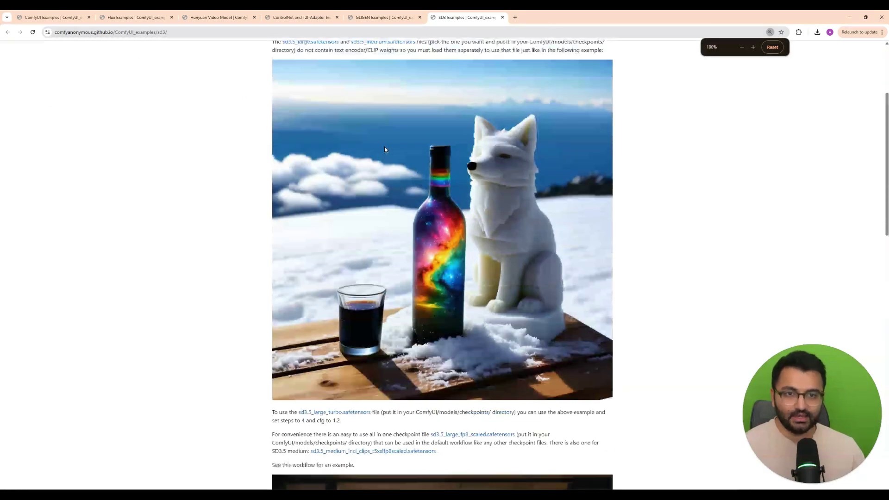
pyautogui.scroll(-8, 384, 147)
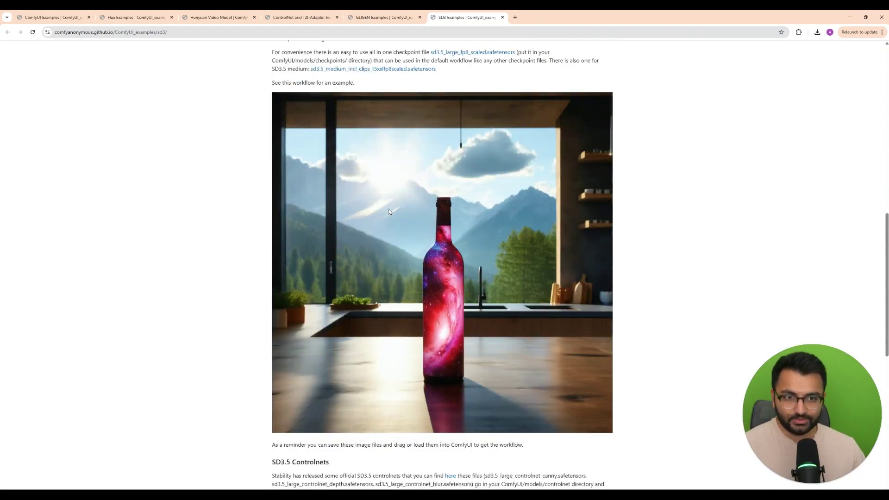
# Save the bottle image as sd3.5_simple_example.png and show it in the Downloads folder.
pyautogui.rightClick(390, 207)
pyautogui.click(429, 226)
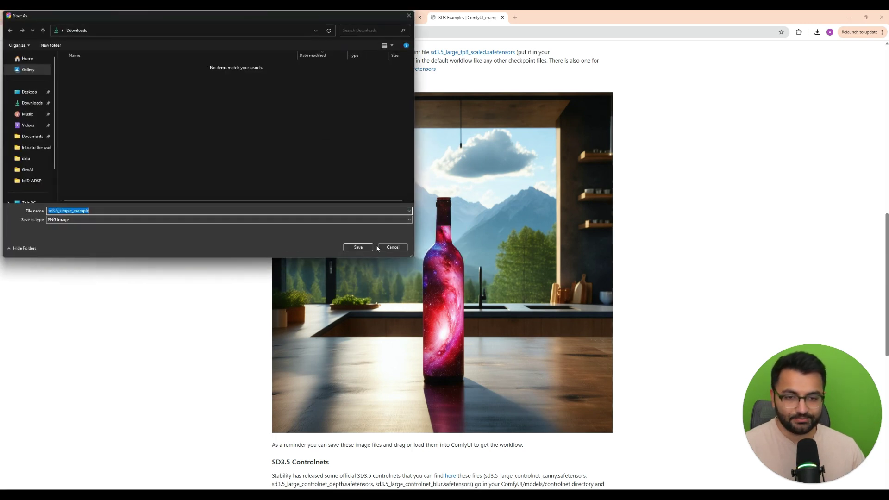
pyautogui.click(358, 246)
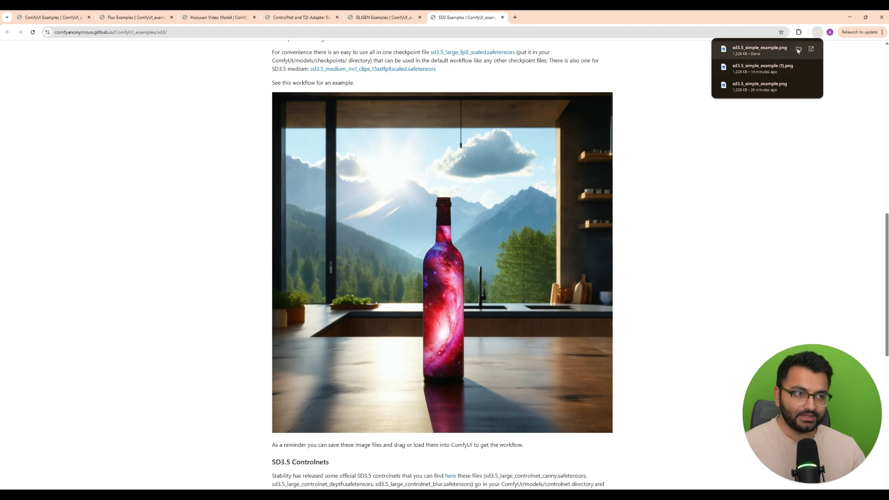
pyautogui.click(799, 48)
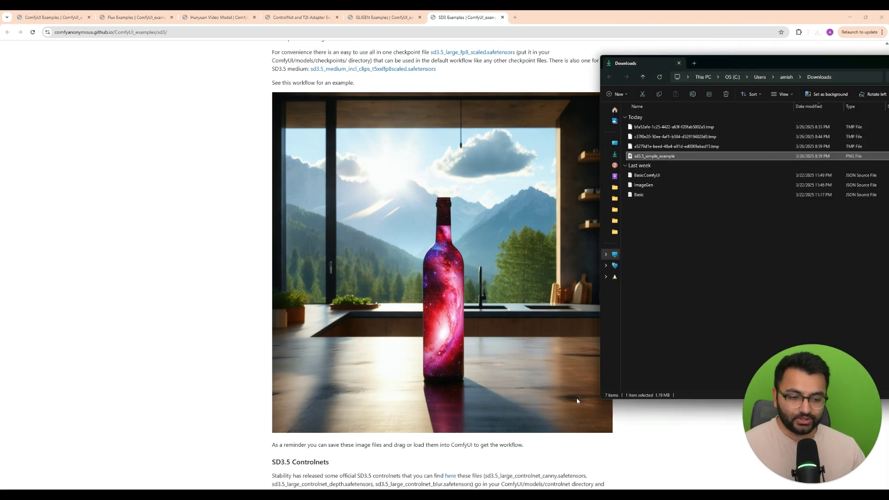
# Drop sd3.5_simple_example.png from Downloads onto the ComfyUI canvas to load its workflow.
pyautogui.moveTo(561, 494)
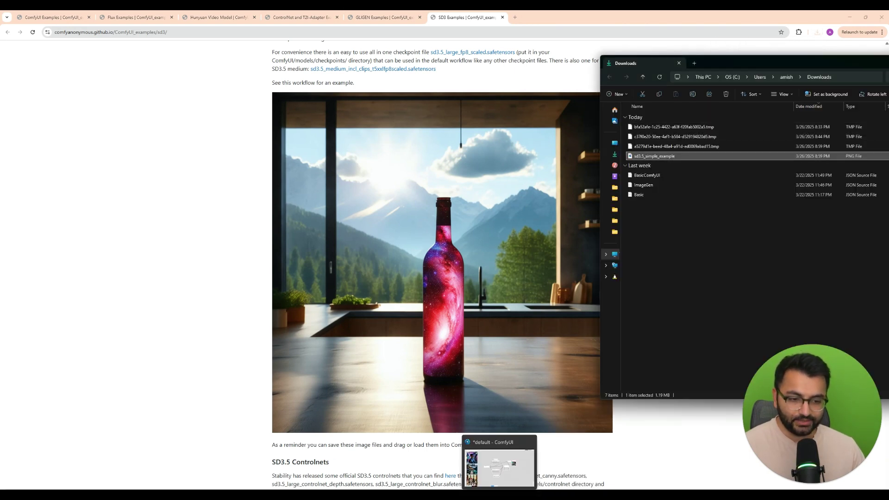
pyautogui.click(493, 466)
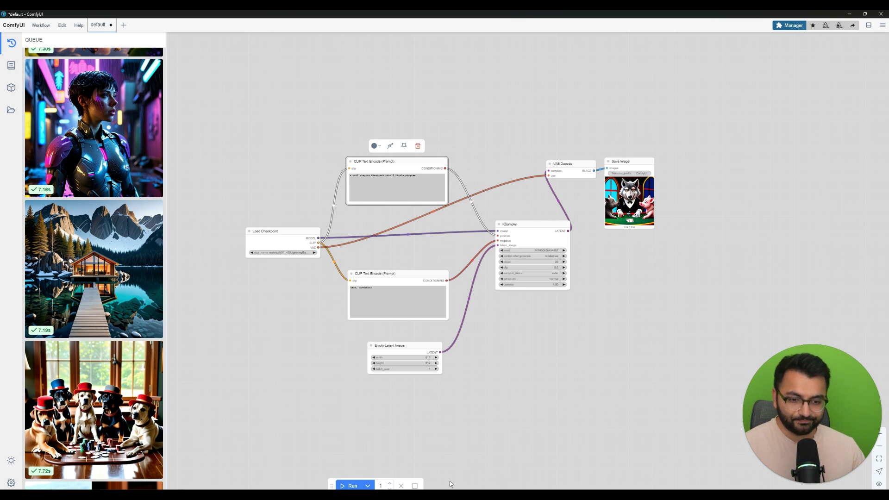
pyautogui.moveTo(453, 495)
pyautogui.click(477, 463)
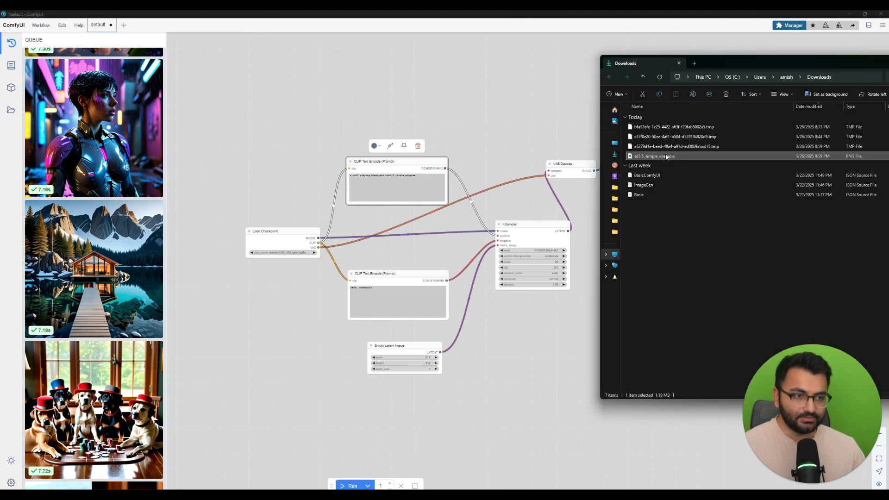
pyautogui.moveTo(662, 156); pyautogui.dragTo(262, 108)
pyautogui.scroll(-3, 600, 282)
pyautogui.scroll(2, 633, 278)
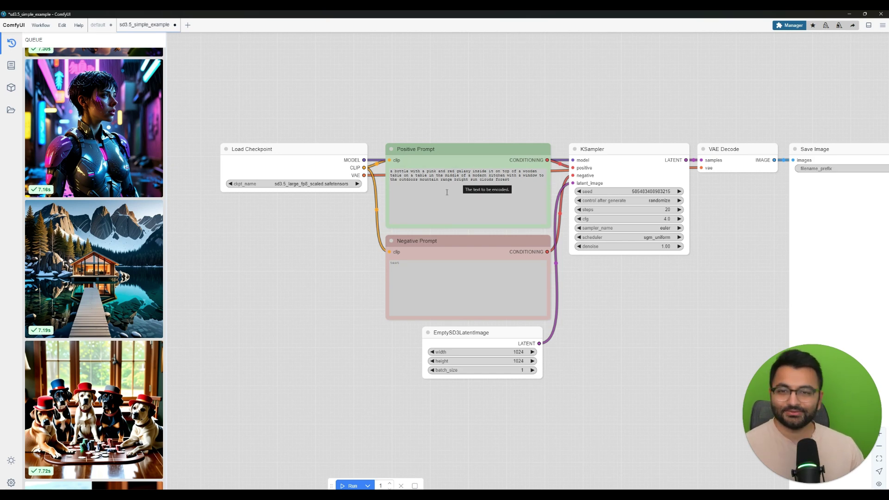
# Review the default wolf-and-piggies graph, then return to the sd3.5_simple_example tab.
pyautogui.click(99, 24)
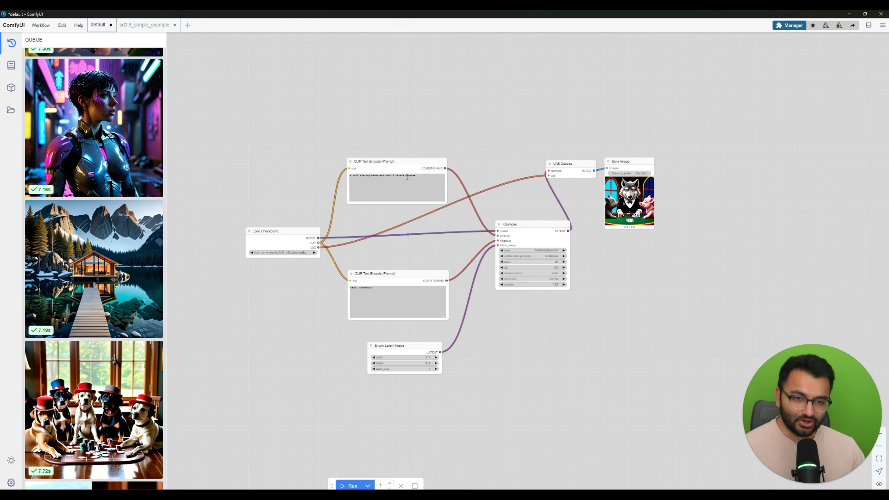
pyautogui.scroll(9, 398, 255)
pyautogui.scroll(-5, 398, 245)
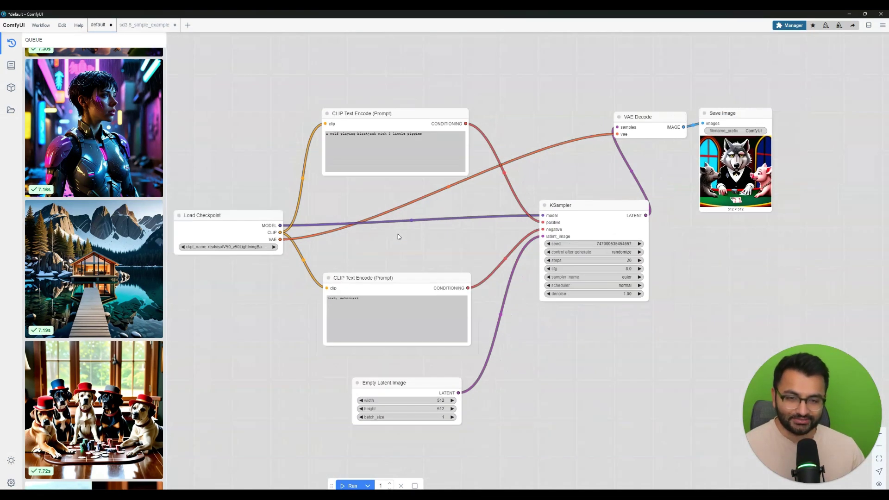
pyautogui.moveTo(404, 242); pyautogui.dragTo(428, 236)
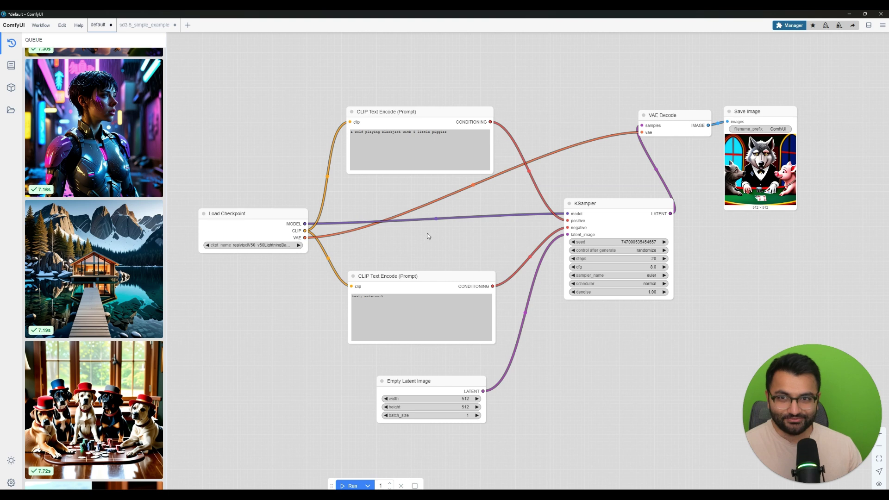
pyautogui.click(144, 24)
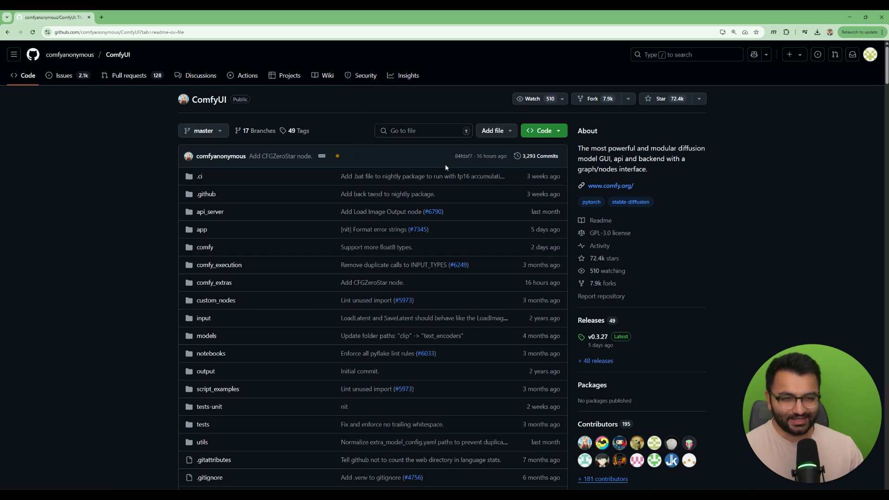
# Scroll the ComfyUI GitHub README down to its Get Started section.
pyautogui.scroll(-8, 864, 165)
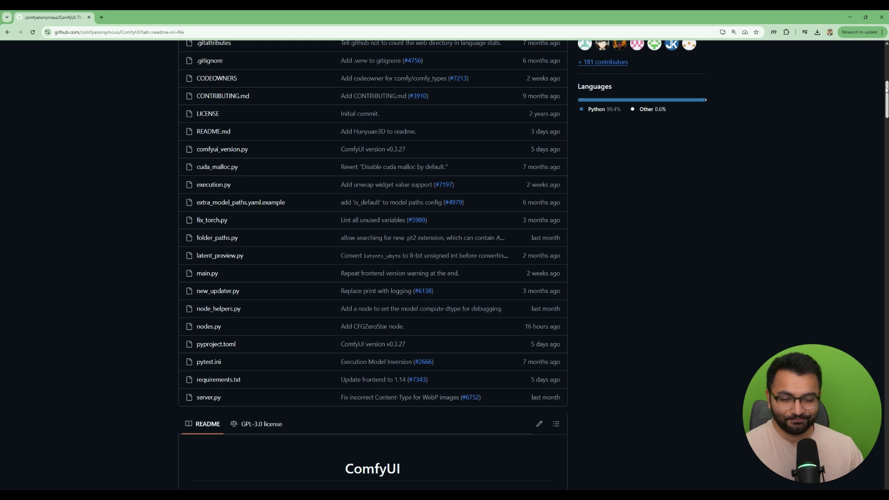
pyautogui.moveTo(886, 88); pyautogui.dragTo(885, 142)
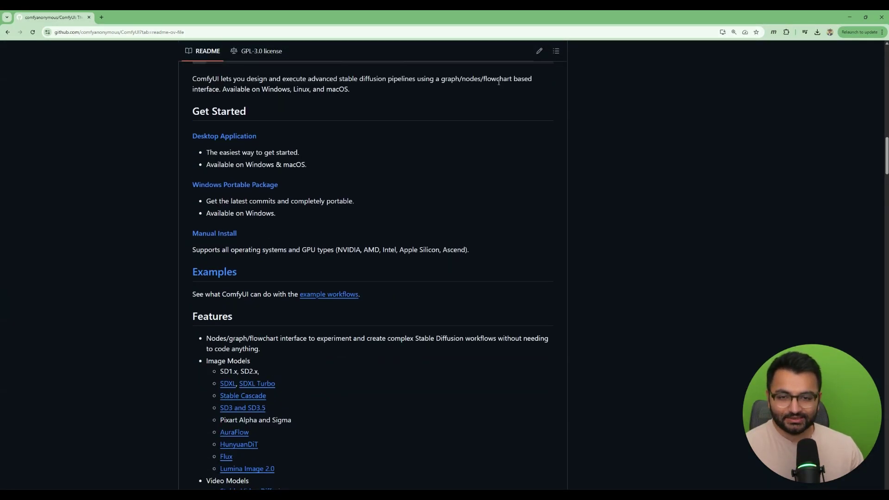
# Open the Desktop Application download page at comfy.org/download, then go back to the README tab.
pyautogui.click(231, 137)
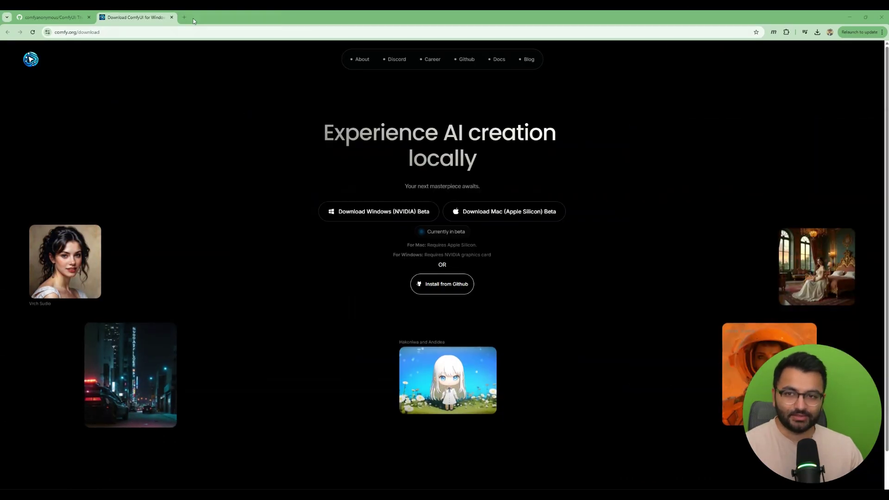
pyautogui.click(51, 17)
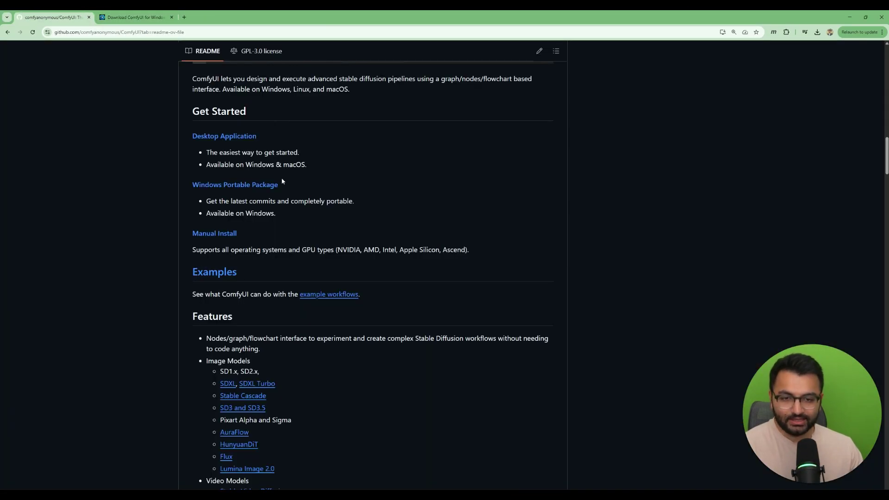
# Highlight the Windows Portable heading, the extract instruction and where checkpoint models go.
pyautogui.scroll(-6, 238, 230)
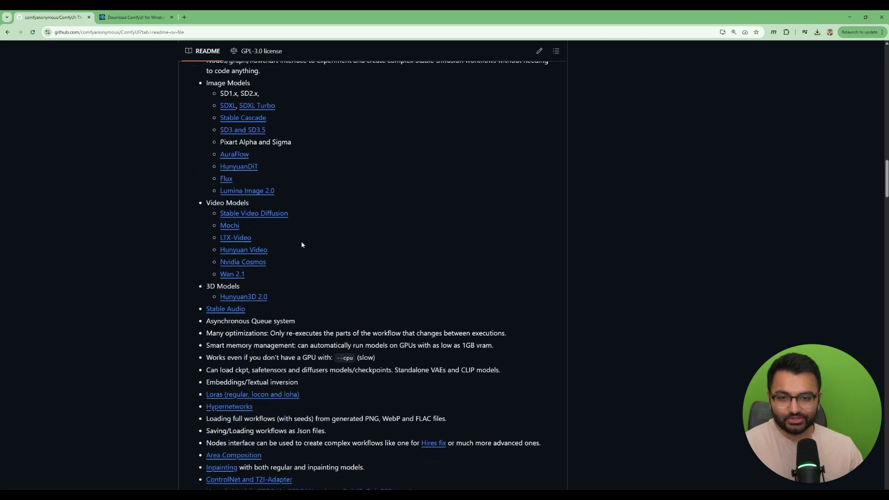
pyautogui.scroll(2, 331, 205)
pyautogui.scroll(-13, 332, 204)
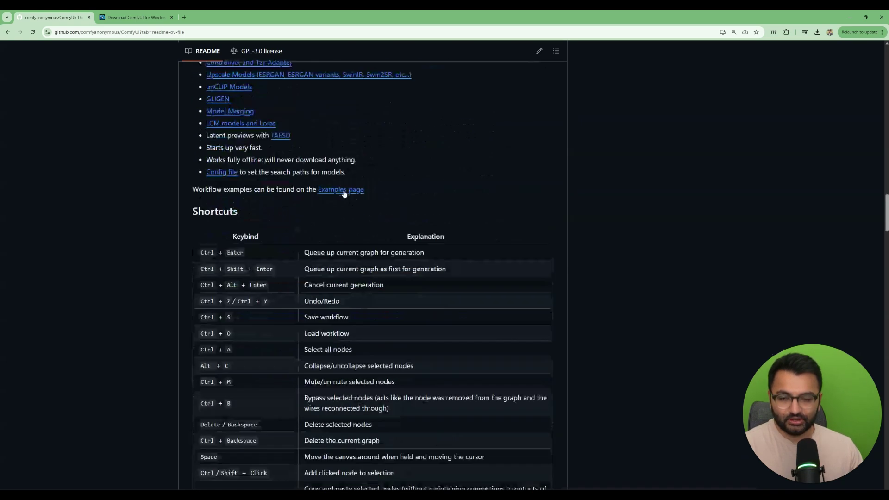
pyautogui.scroll(-15, 344, 194)
pyautogui.scroll(3, 302, 183)
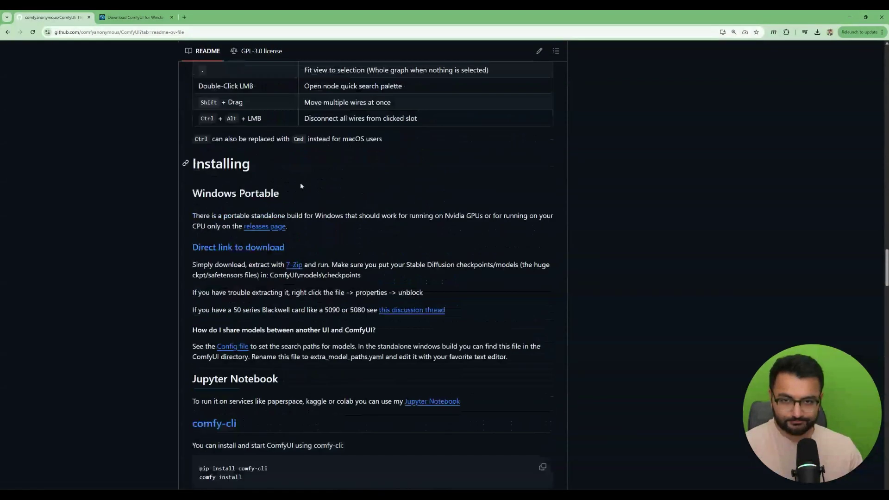
pyautogui.moveTo(211, 192); pyautogui.dragTo(260, 192)
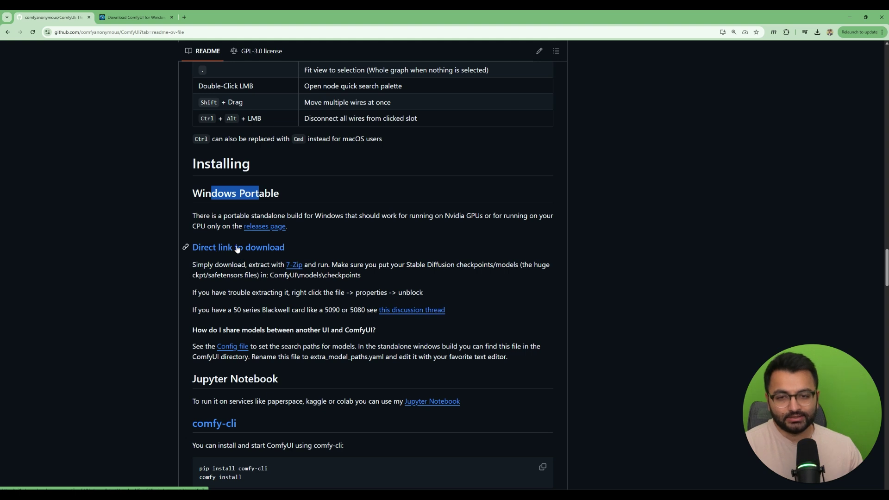
pyautogui.scroll(-2, 241, 251)
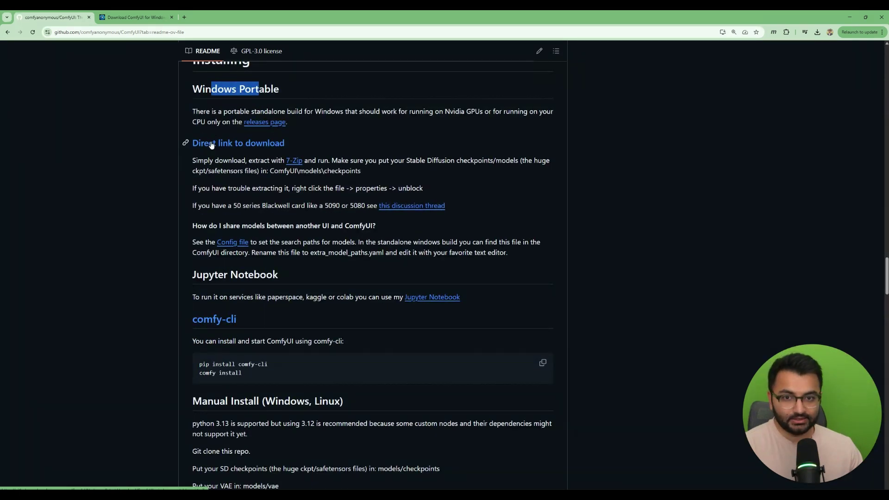
pyautogui.moveTo(238, 160); pyautogui.dragTo(256, 161)
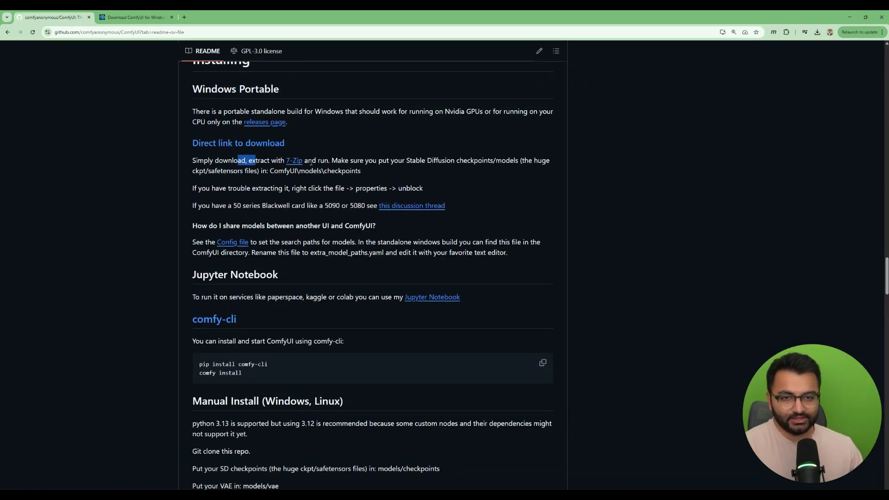
pyautogui.moveTo(389, 160); pyautogui.dragTo(512, 161)
# Highlight the extraction-trouble note, the 50 series card note and extra_model_paths.yaml.
pyautogui.click(508, 156)
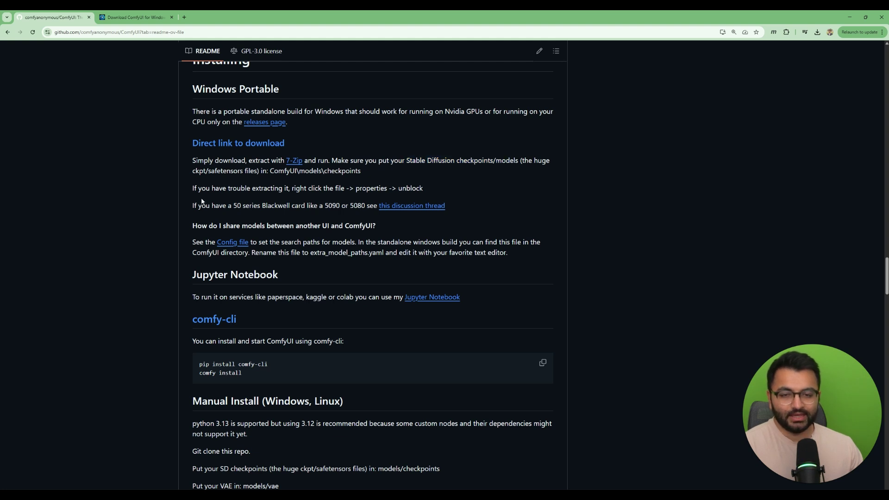
pyautogui.moveTo(212, 188); pyautogui.dragTo(345, 189)
pyautogui.moveTo(236, 206); pyautogui.dragTo(322, 214)
pyautogui.click(292, 228)
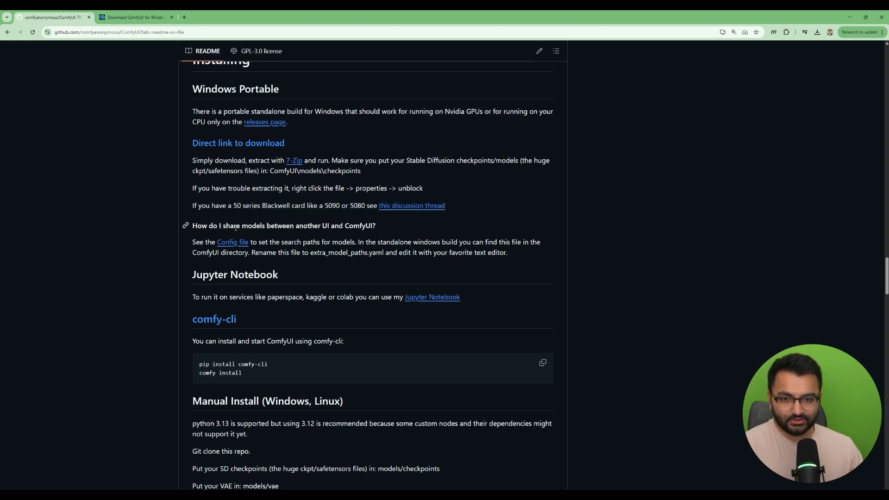
pyautogui.moveTo(337, 251); pyautogui.dragTo(395, 252)
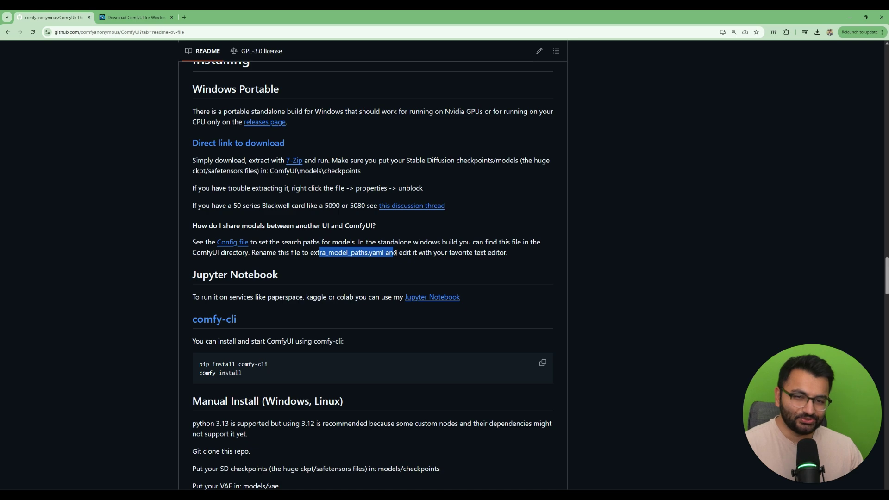
pyautogui.click(396, 252)
# Scroll back up to the README's Get Started options.
pyautogui.scroll(20, 472, 223)
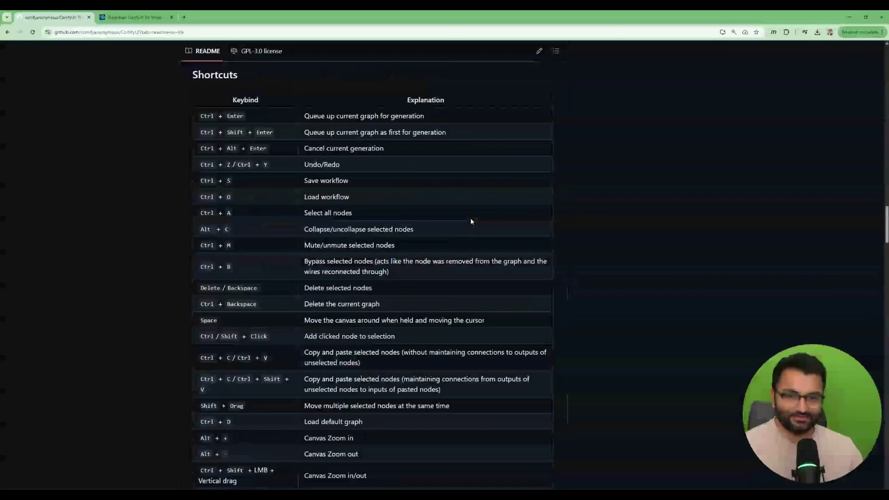
pyautogui.scroll(12, 471, 221)
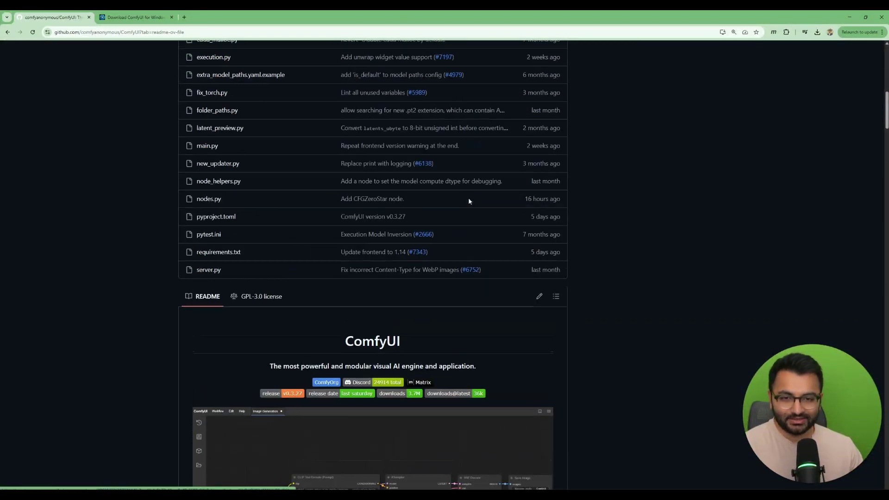
pyautogui.scroll(-10, 461, 196)
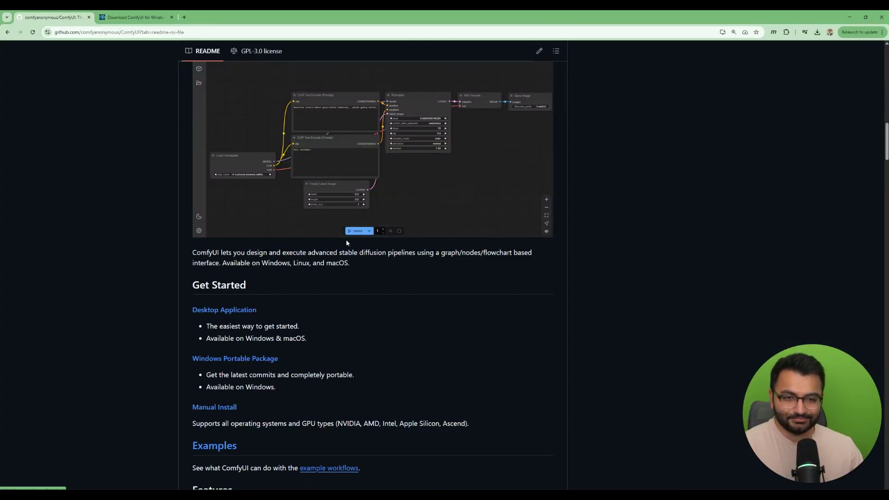
pyautogui.scroll(3, 354, 230)
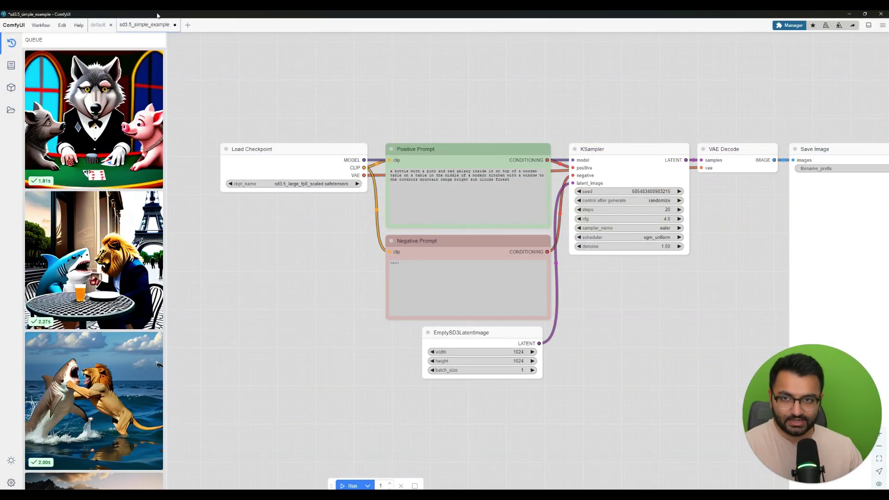
# Close the sd3.5_simple_example workflow, hide the queue, and queue the default workflow again.
pyautogui.click(175, 25)
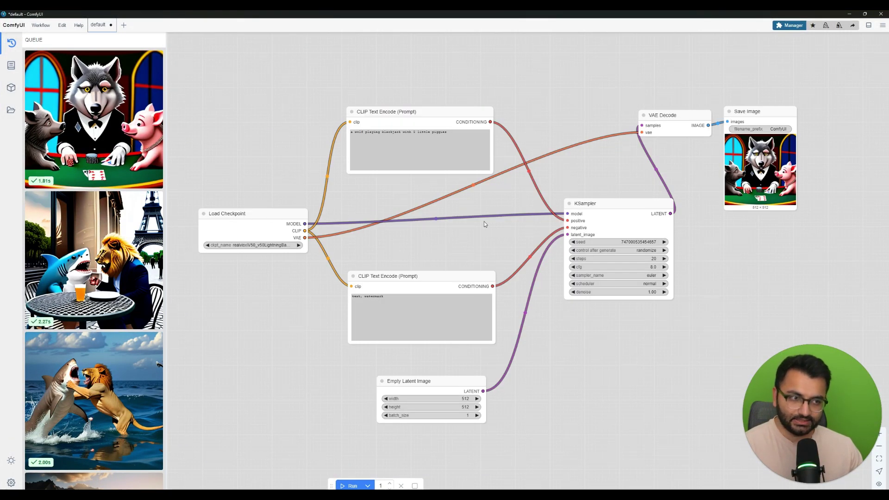
pyautogui.scroll(2, 477, 219)
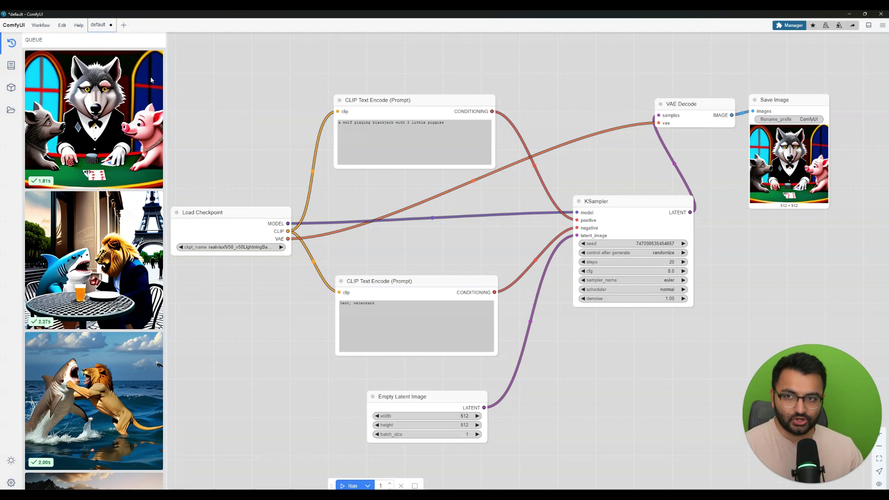
pyautogui.press('q')
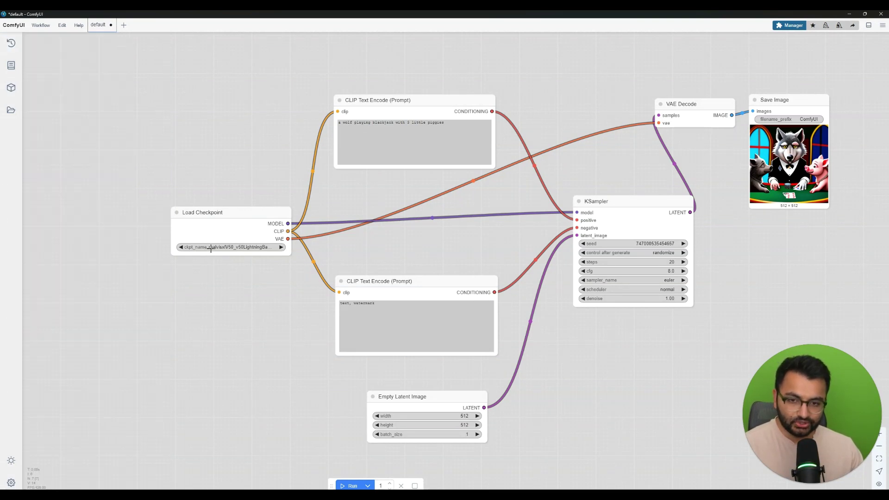
pyautogui.hotkey('ctrl', 'Return')
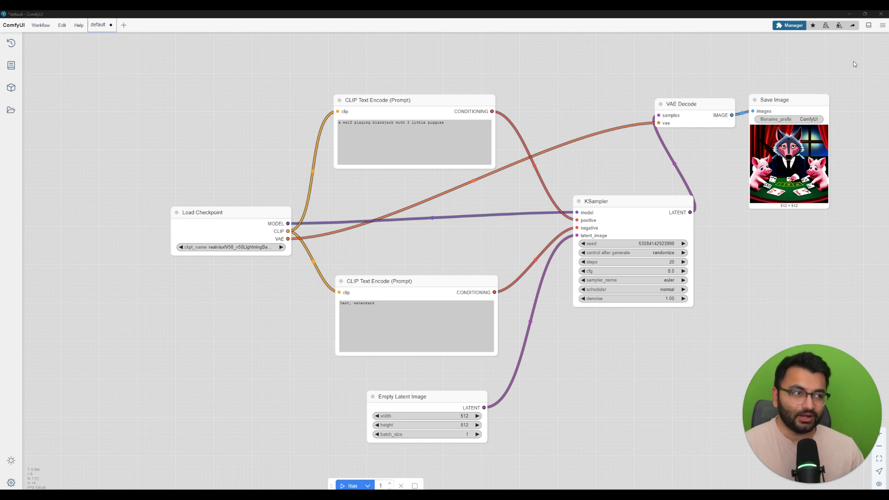
# In the queue of generated images, enlarge the cyberpunk portrait for a closer look, then hide the queue.
pyautogui.click(11, 43)
pyautogui.scroll(-3, 107, 204)
pyautogui.scroll(-5, 107, 203)
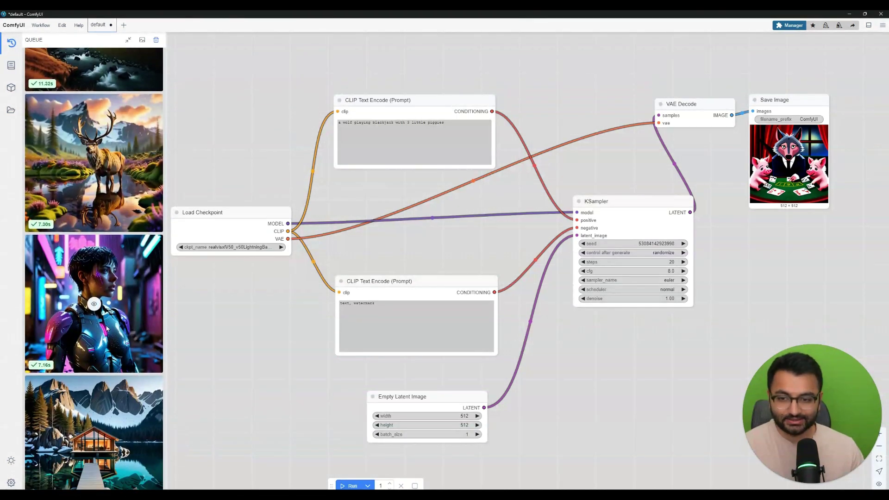
pyautogui.click(95, 303)
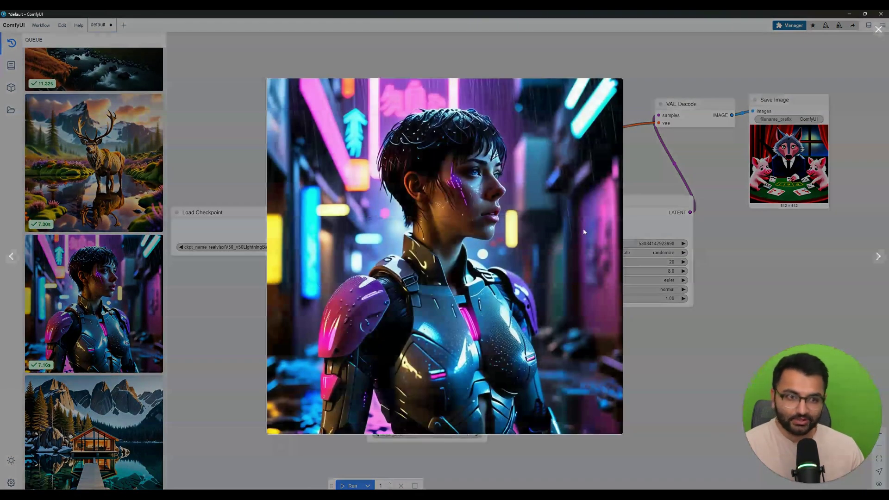
pyautogui.click(721, 221)
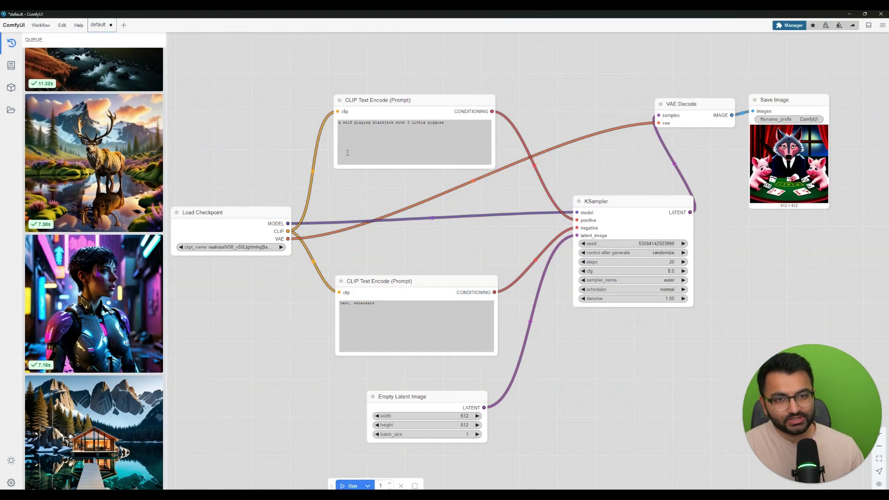
pyautogui.click(11, 42)
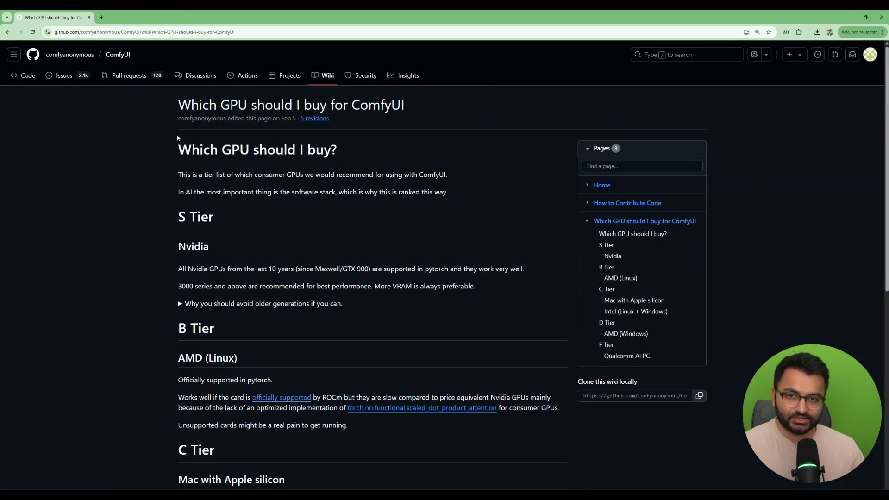
# On the 'Which GPU should I buy' wiki page, expand why older GPU generations should be avoided.
pyautogui.moveTo(213, 101); pyautogui.dragTo(304, 100)
pyautogui.click(304, 101)
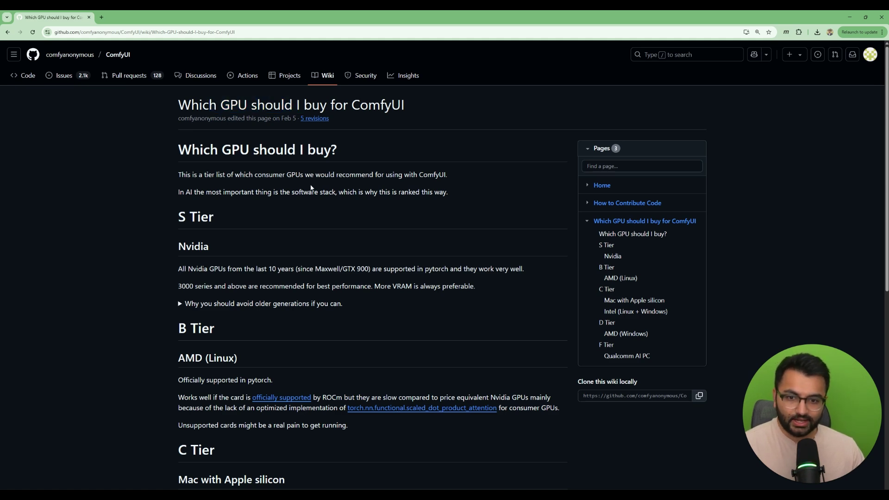
pyautogui.scroll(-2, 311, 187)
pyautogui.click(180, 235)
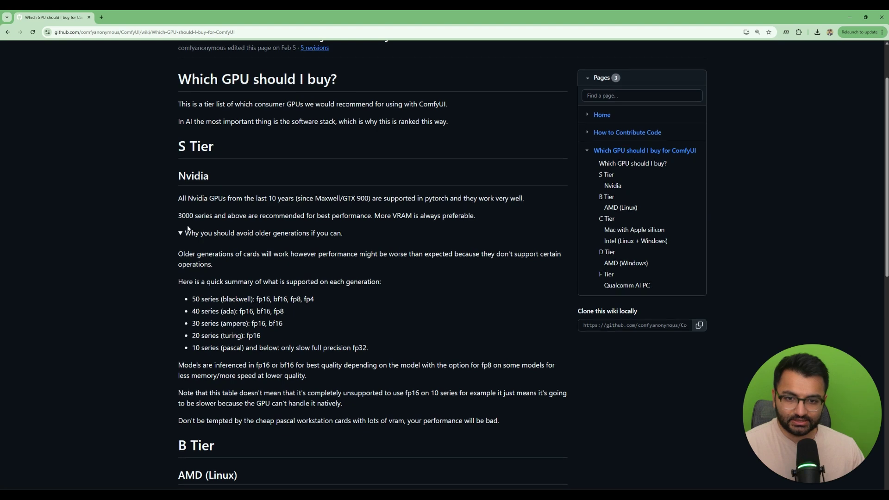
# Read through the GPU tiers and the AMD (Linux) support notes, then return to the page top.
pyautogui.scroll(-2, 211, 144)
pyautogui.scroll(-5, 209, 162)
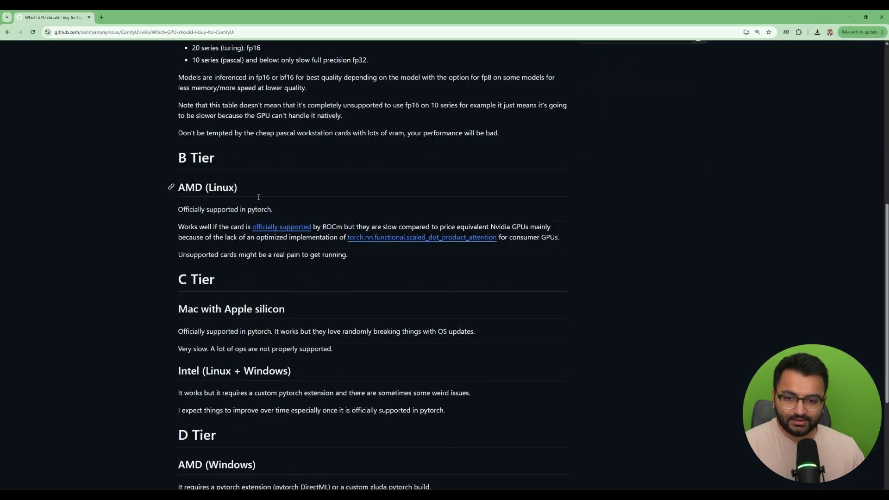
pyautogui.scroll(-2, 207, 182)
pyautogui.moveTo(230, 203); pyautogui.dragTo(289, 219)
pyautogui.click(288, 218)
pyautogui.scroll(-2, 261, 215)
pyautogui.moveTo(198, 294); pyautogui.dragTo(218, 328)
pyautogui.click(274, 431)
pyautogui.press('Home')
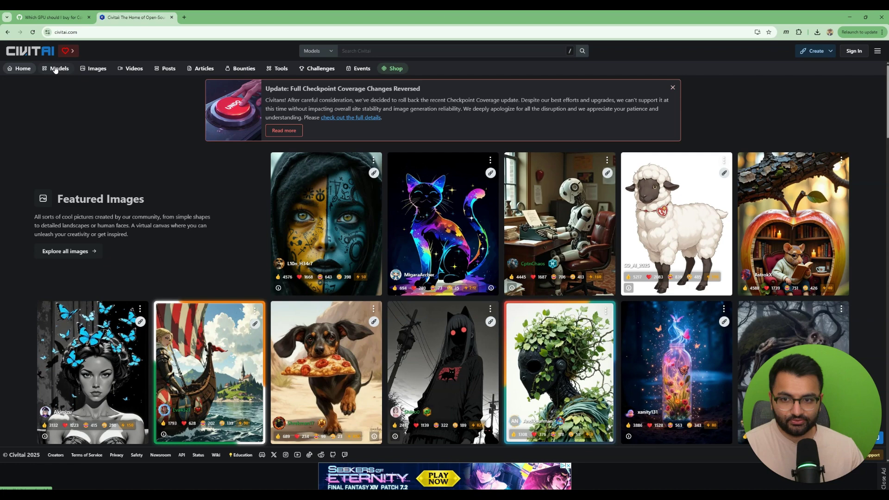
# Open Civitai's Models listing and place the imgsys.org tab right after the Civitai tab.
pyautogui.click(54, 70)
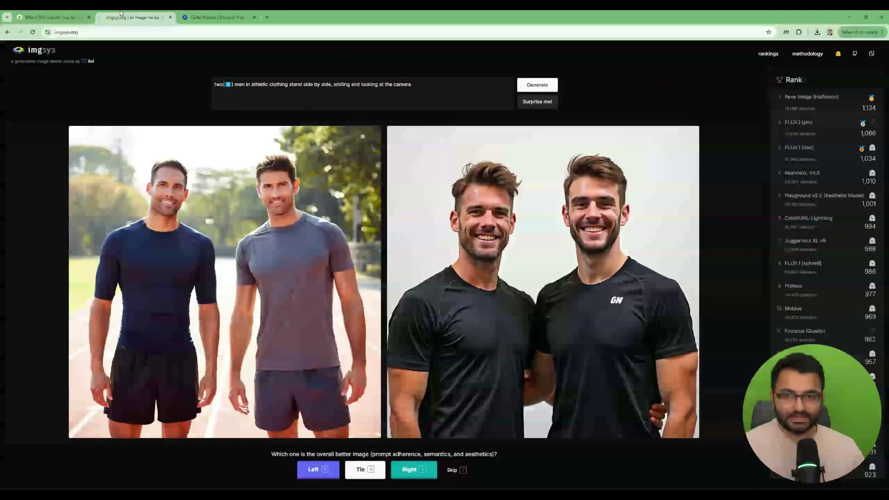
pyautogui.moveTo(120, 13); pyautogui.dragTo(218, 16)
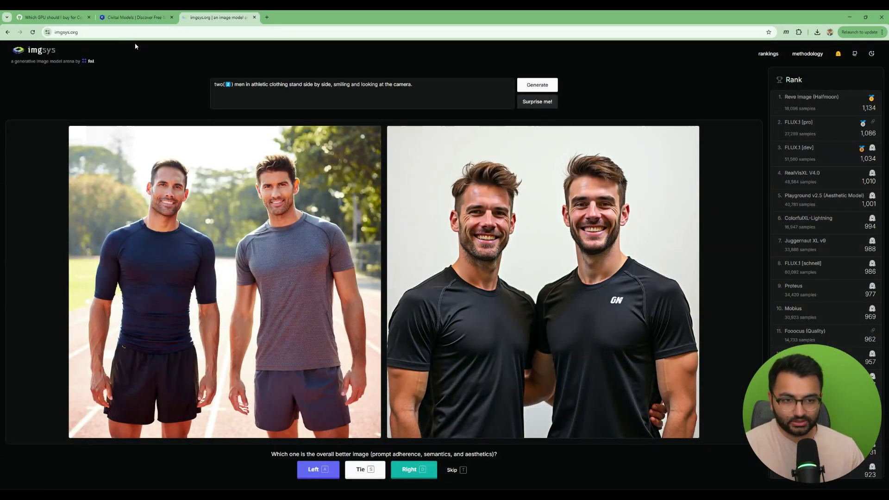
# Read the first imgsys prompt and vote for the left image.
pyautogui.click(224, 88)
pyautogui.click(251, 85)
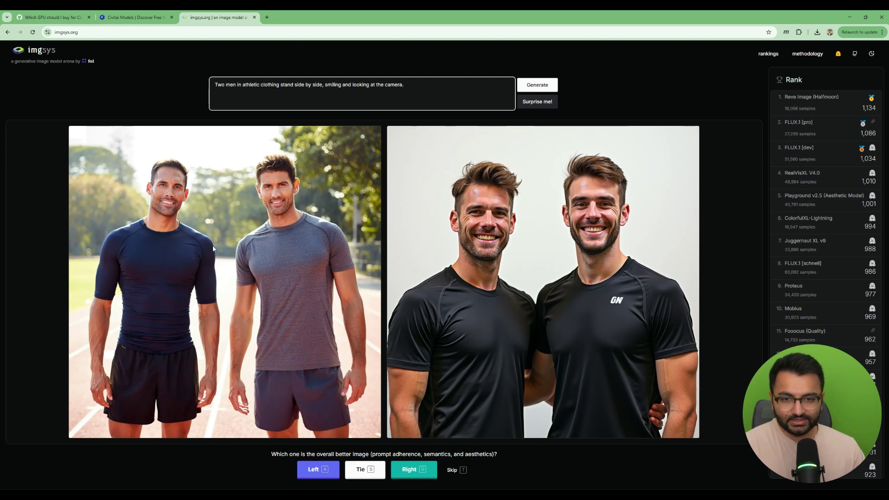
pyautogui.click(260, 244)
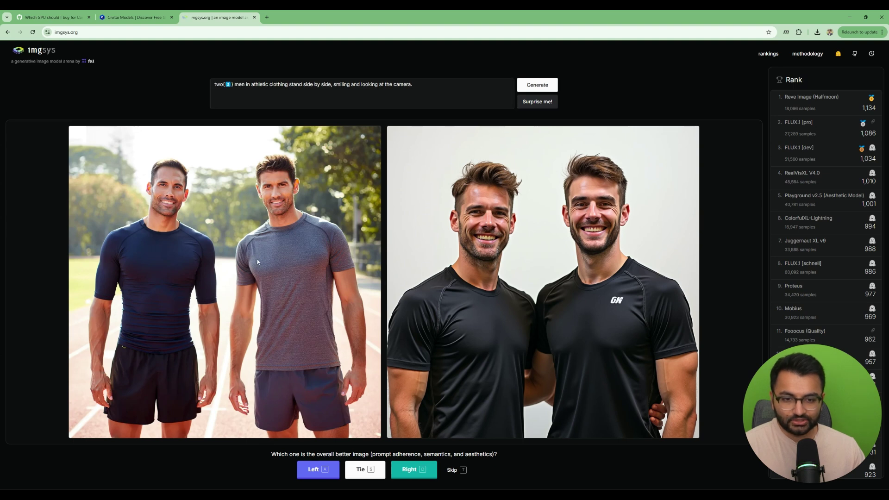
pyautogui.click(314, 478)
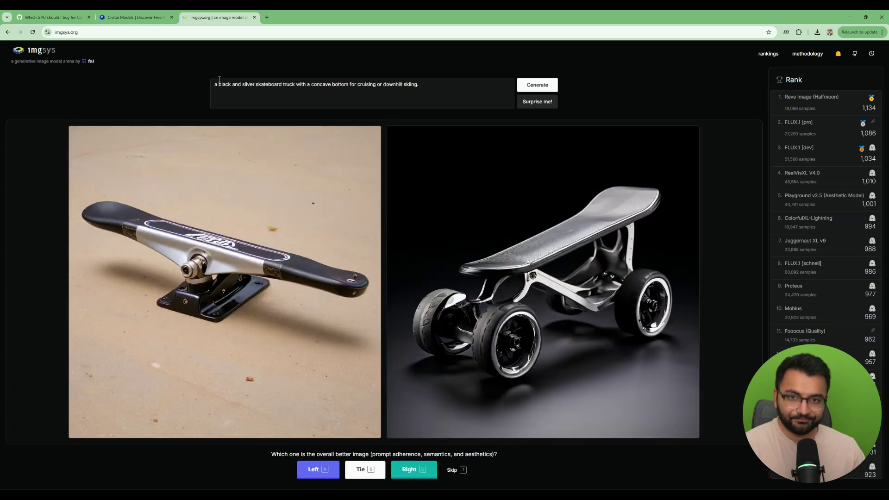
# Vote for the right image in both the skateboard and soap bars comparisons.
pyautogui.moveTo(218, 81); pyautogui.dragTo(345, 88)
pyautogui.click(363, 87)
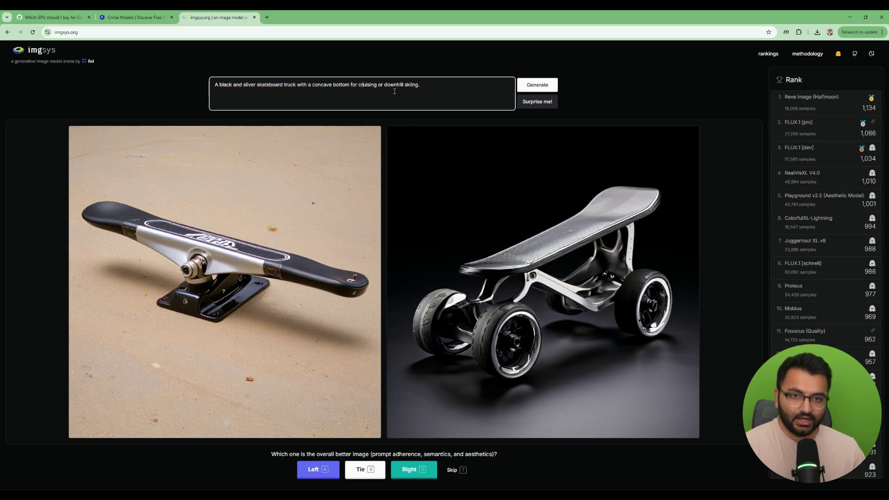
pyautogui.click(419, 477)
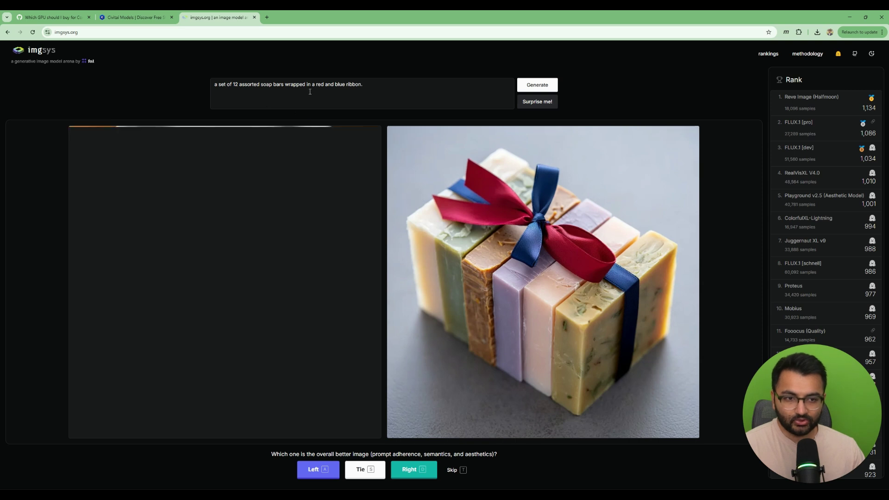
pyautogui.moveTo(228, 85); pyautogui.dragTo(358, 87)
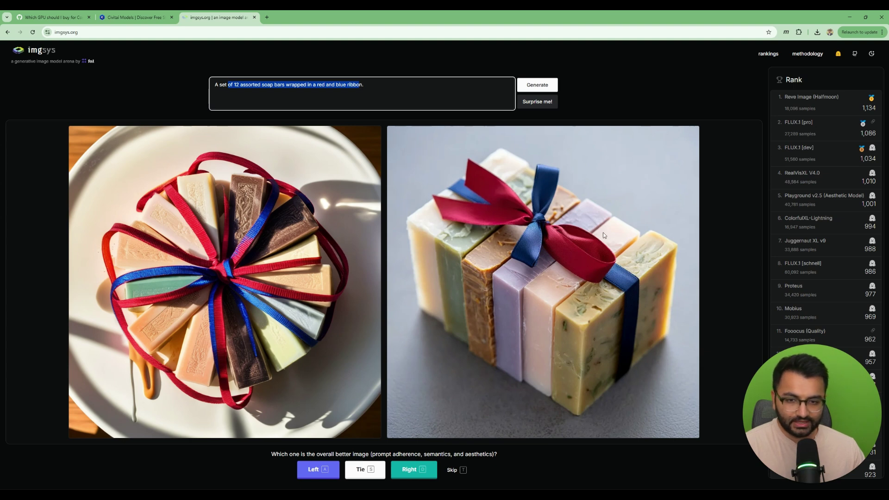
pyautogui.click(547, 296)
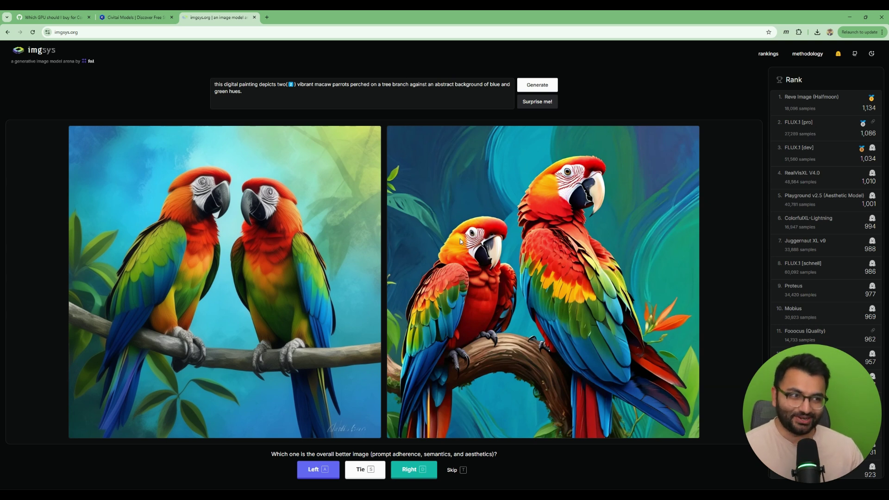
# Open the imgsys rankings and the fal/imgsys-results dataset in new tabs and view both.
pyautogui.rightClick(769, 54)
pyautogui.click(792, 61)
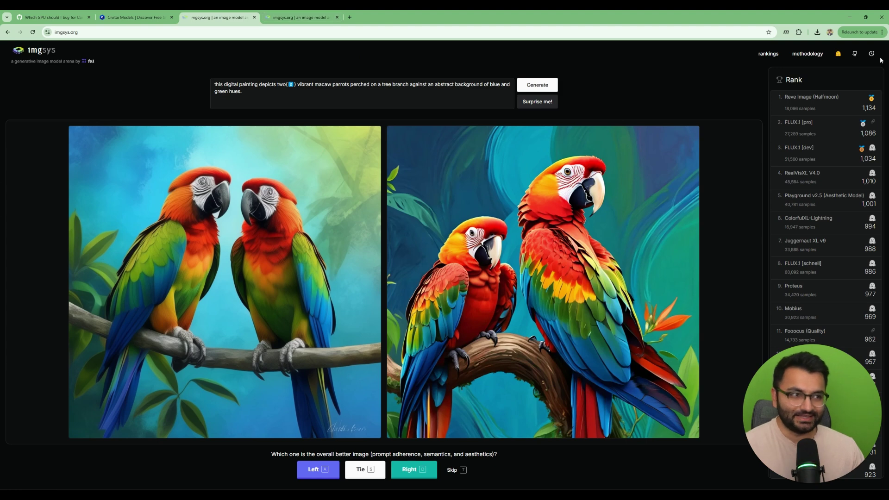
pyautogui.rightClick(841, 54)
pyautogui.click(806, 61)
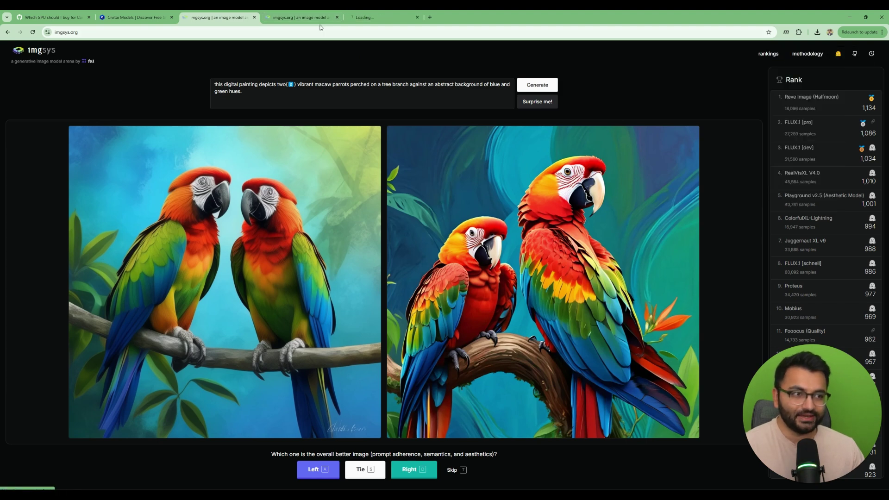
pyautogui.click(383, 17)
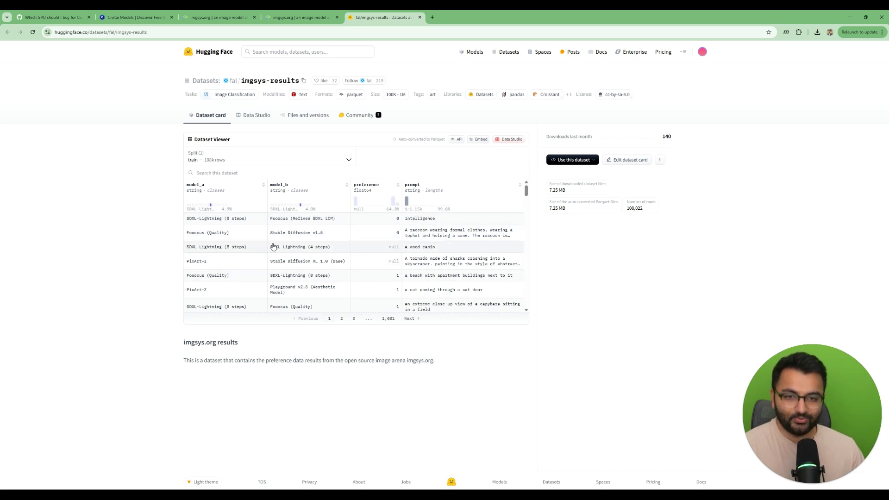
pyautogui.click(301, 12)
# Copy the 'RealVisXL V4.0' name from the imgsys Rank leaderboard and go to Civitai.
pyautogui.click(212, 13)
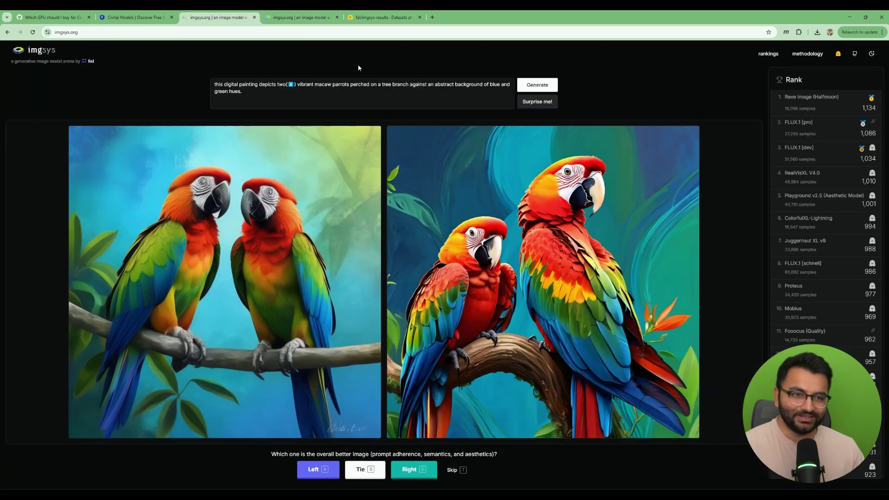
pyautogui.moveTo(785, 81); pyautogui.dragTo(806, 81)
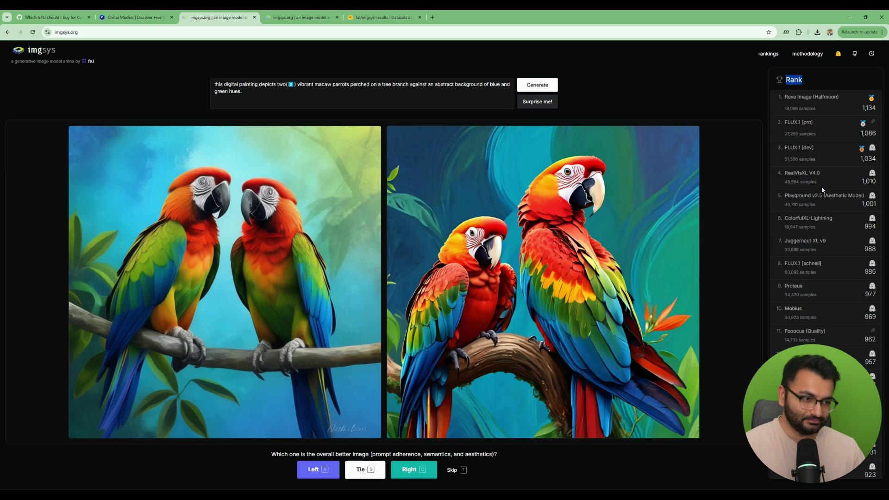
pyautogui.tripleClick(822, 148)
pyautogui.tripleClick(812, 123)
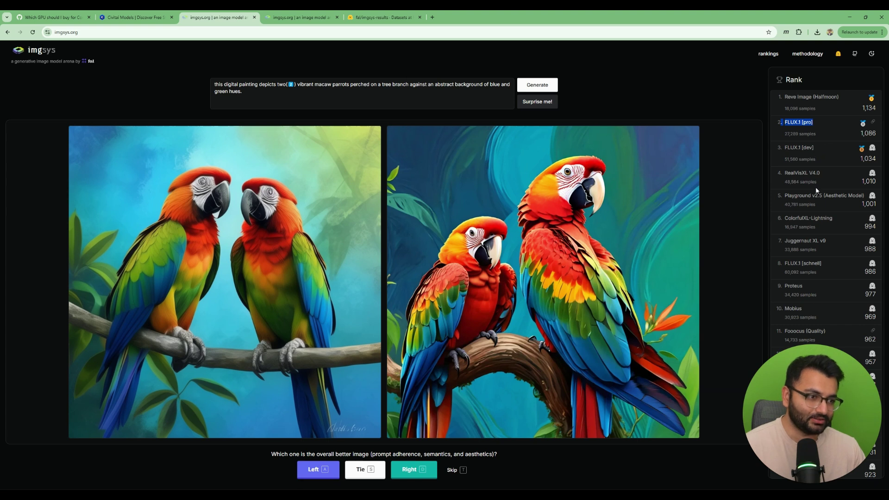
pyautogui.tripleClick(782, 173)
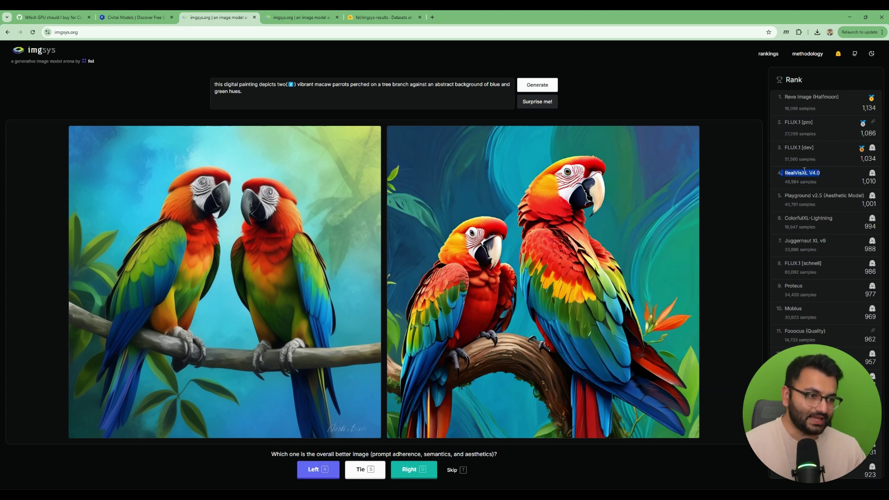
pyautogui.rightClick(806, 171)
pyautogui.click(788, 179)
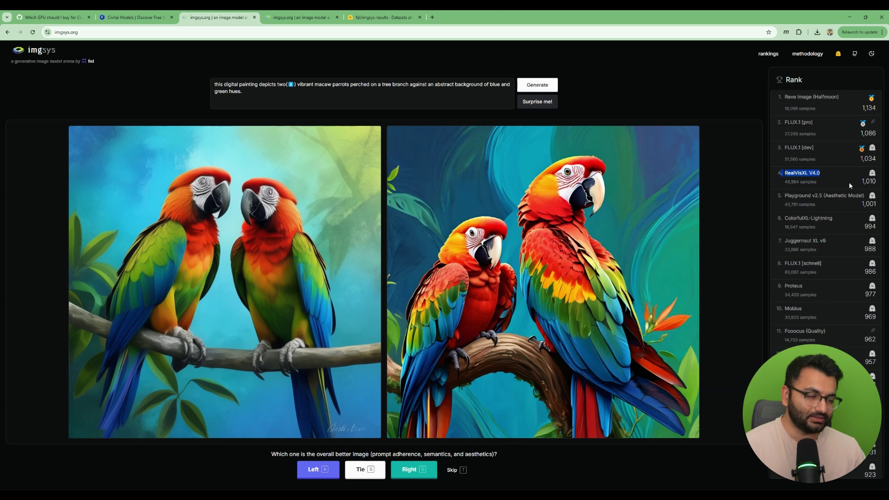
pyautogui.rightClick(788, 173)
pyautogui.click(783, 181)
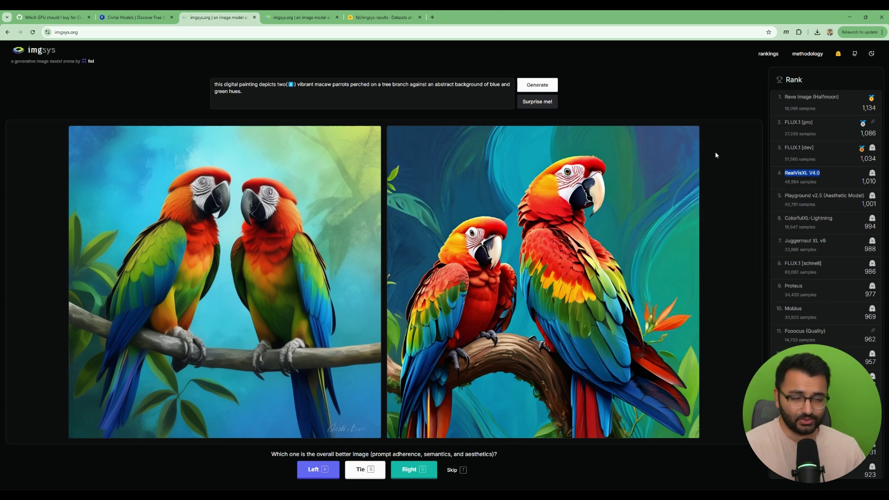
pyautogui.click(131, 17)
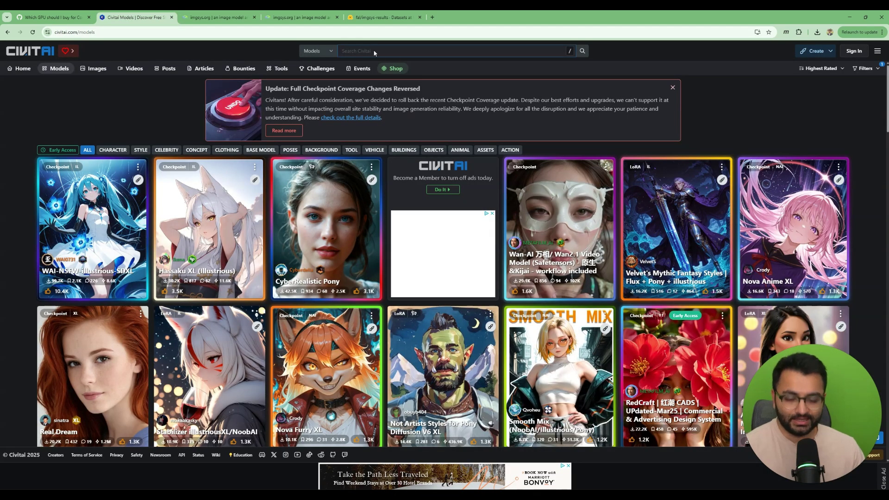
# Search Civitai with the copied name and open the RealVisXL V5.0 model page.
pyautogui.click(374, 52)
pyautogui.hotkey('ctrl', 'v')
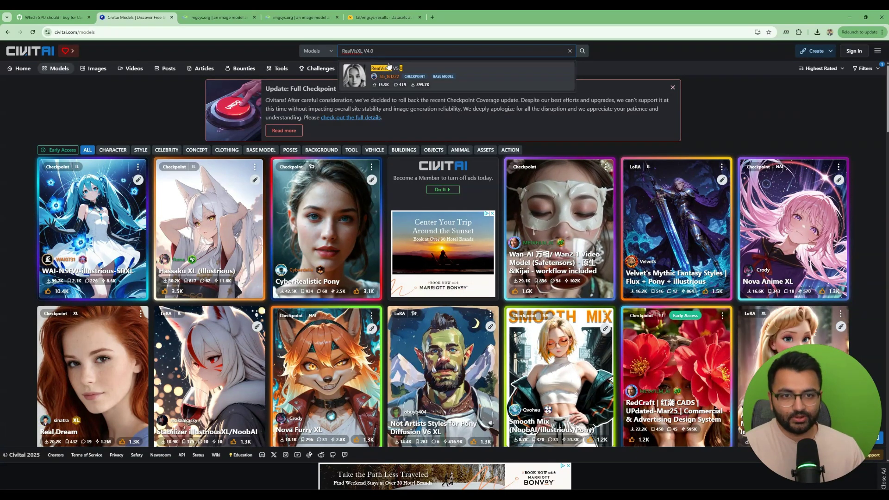
pyautogui.click(388, 68)
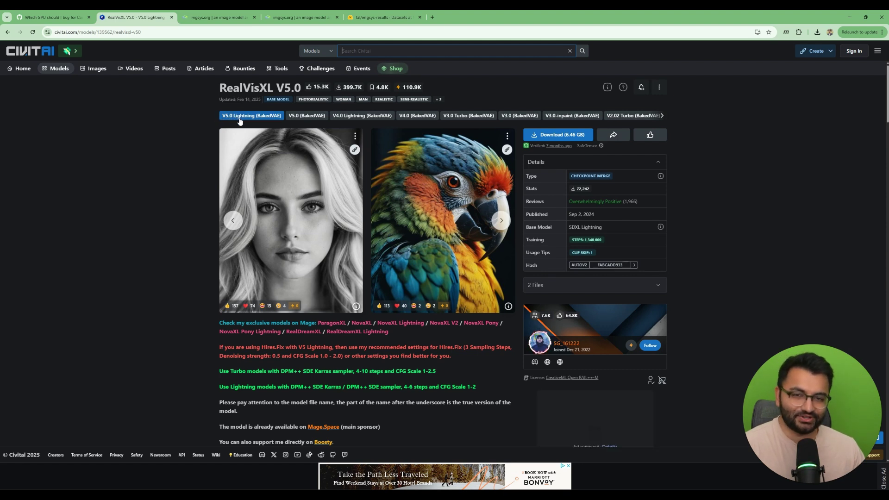
# Compare the V4.0 Lightning, V4.0 and V3.0 Turbo versions, then return to V5.0 Lightning (BakedVAE).
pyautogui.click(362, 116)
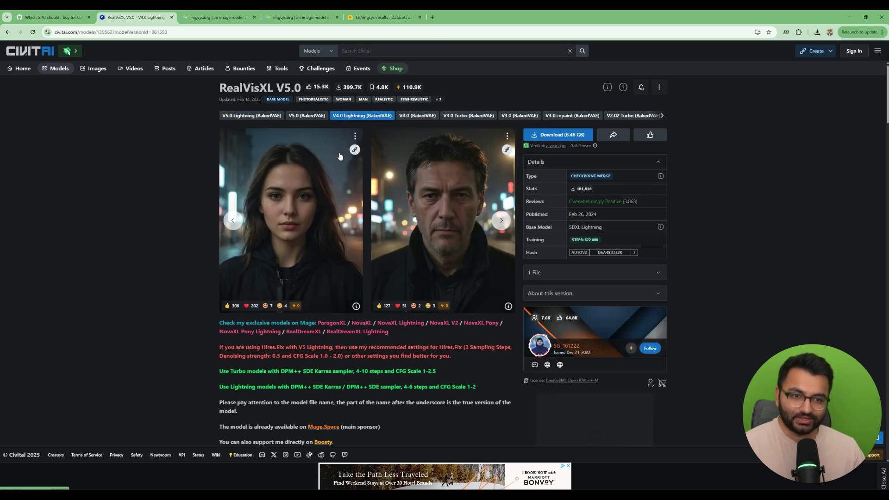
pyautogui.click(417, 116)
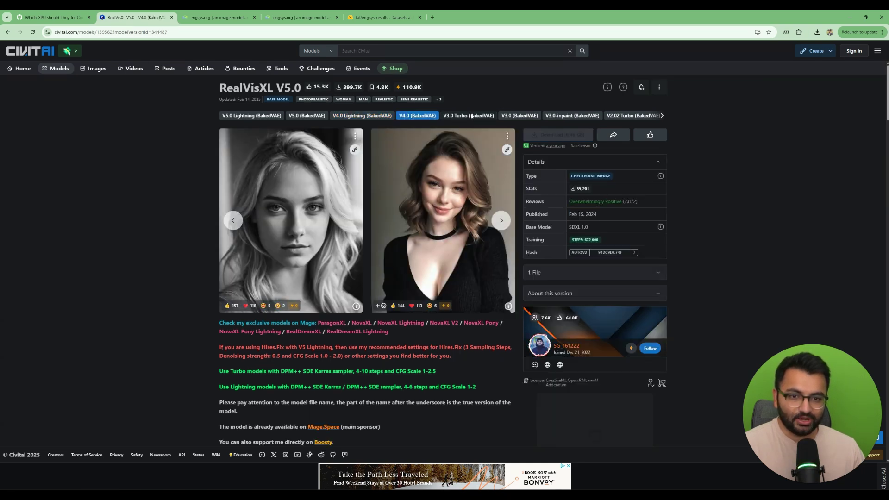
pyautogui.click(471, 116)
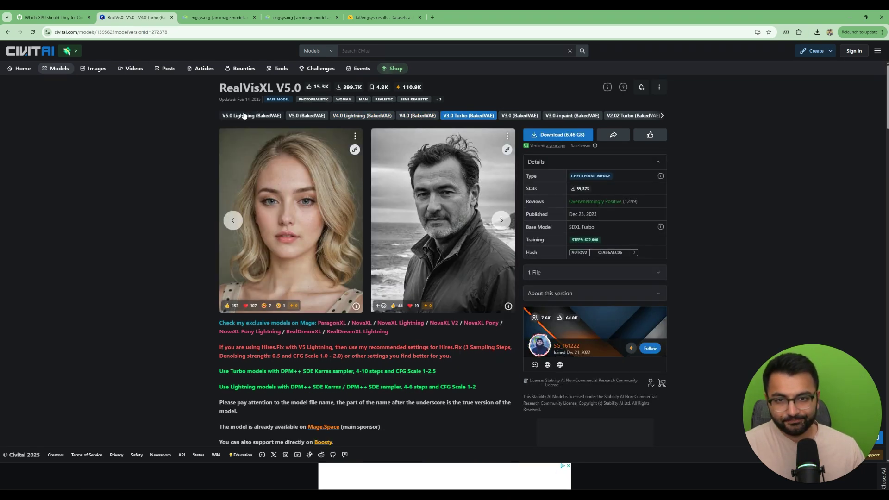
pyautogui.click(244, 116)
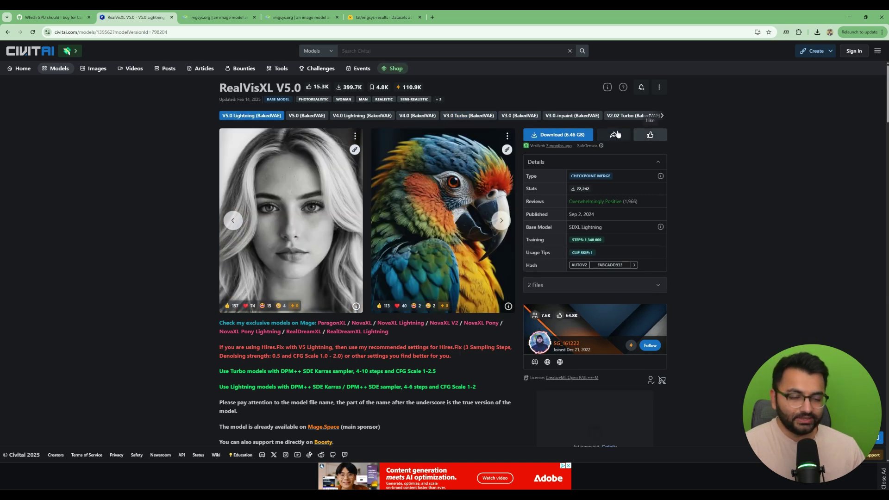
# Download the 6.46 GB RealVisXL V5.0 Lightning file and show it in the Downloads folder.
pyautogui.moveTo(550, 135); pyautogui.dragTo(727, 199)
pyautogui.click(558, 135)
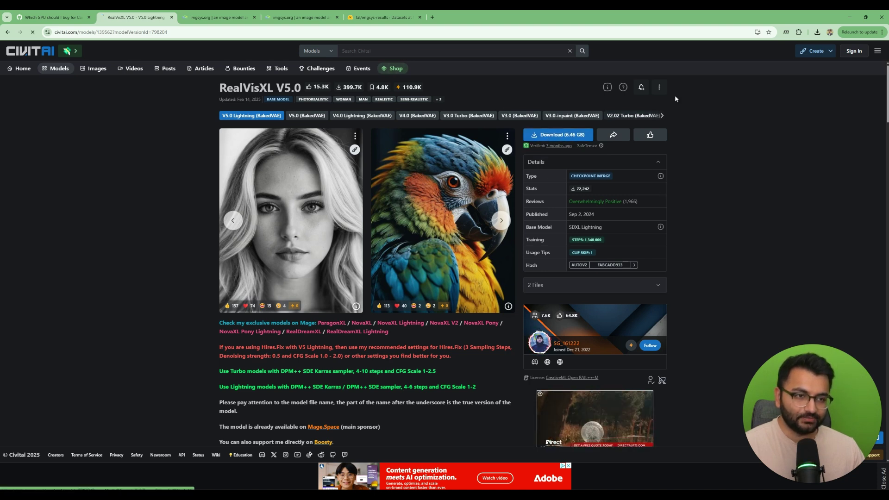
pyautogui.click(817, 33)
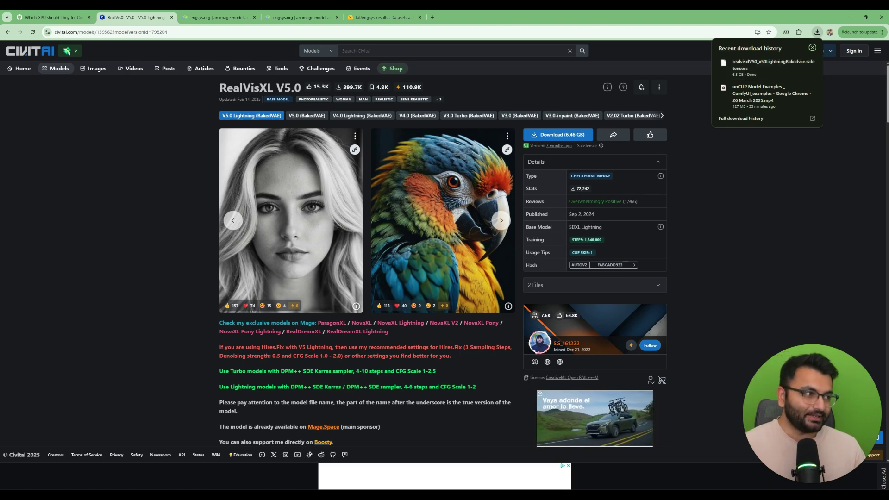
pyautogui.click(806, 65)
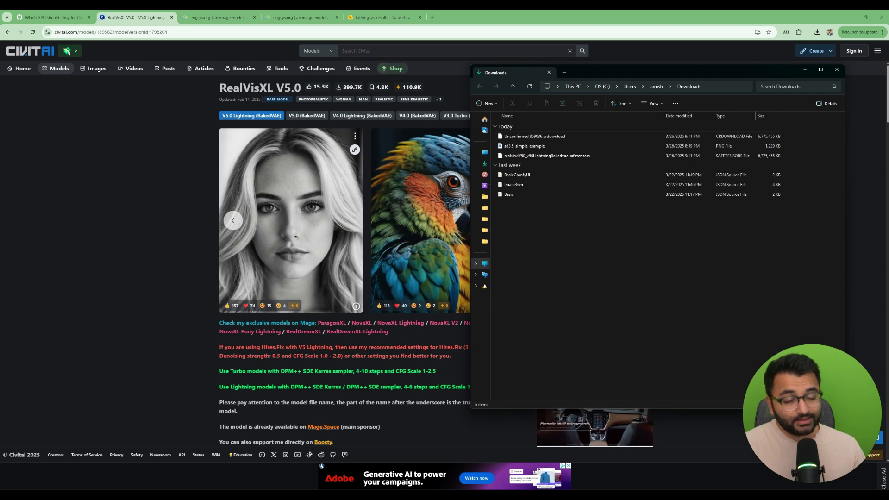
# Move realvisxlV50_v50LightningBakedvae.safetensors from Downloads into ComfyUI-download's models/checkpoints folder.
pyautogui.hotkey('alt', 'Tab')
pyautogui.moveTo(361, 98); pyautogui.dragTo(260, 82)
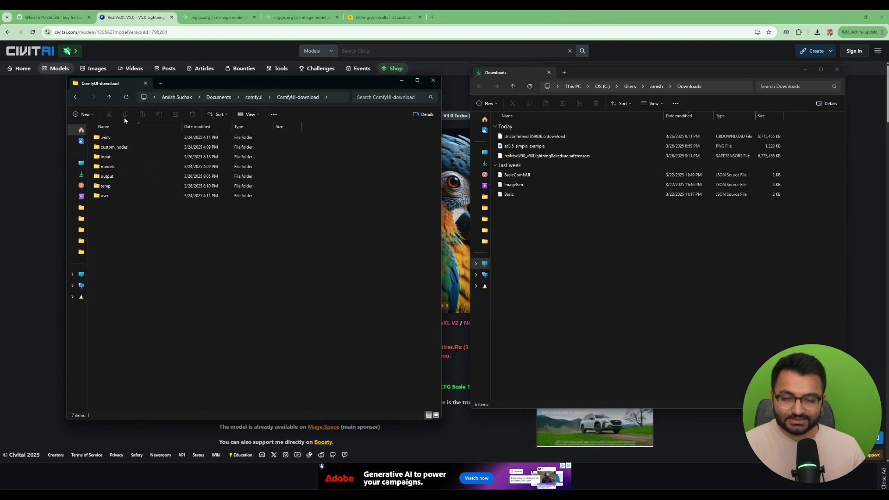
pyautogui.click(593, 157)
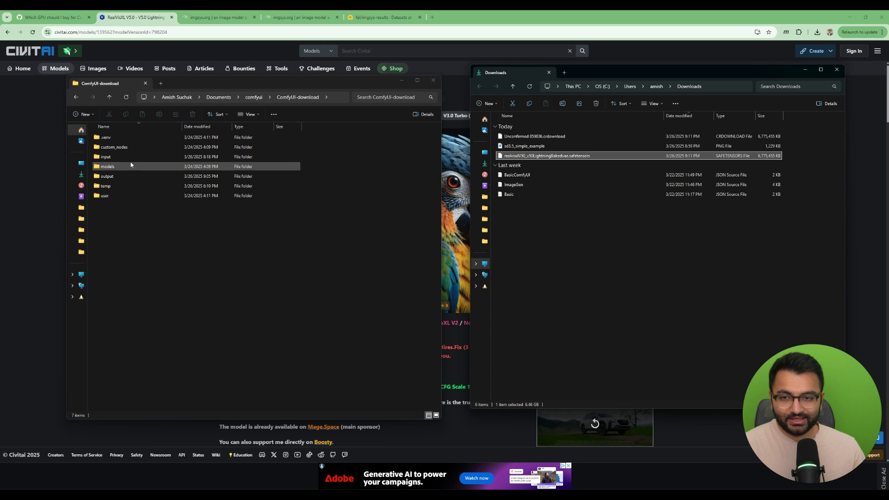
pyautogui.doubleClick(108, 167)
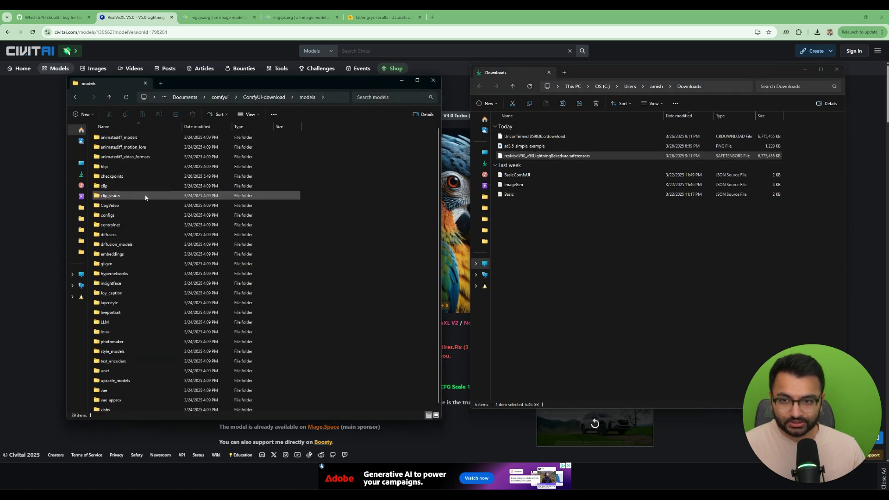
pyautogui.doubleClick(126, 177)
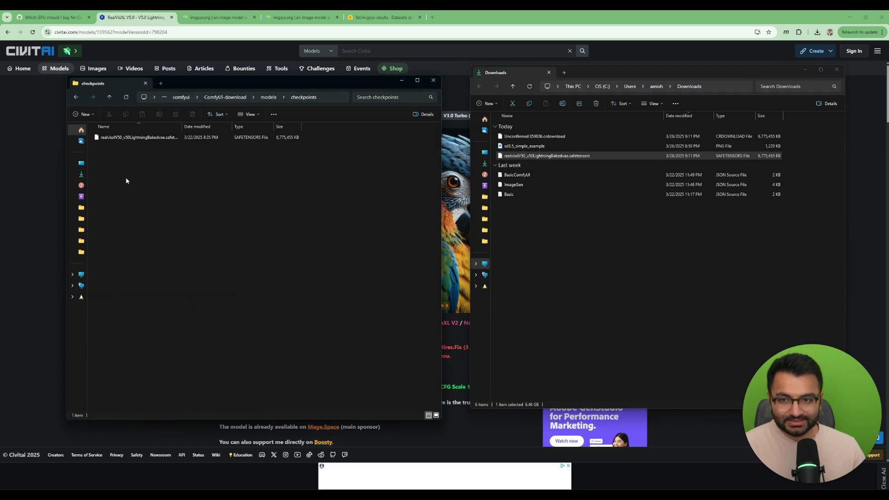
pyautogui.click(534, 156)
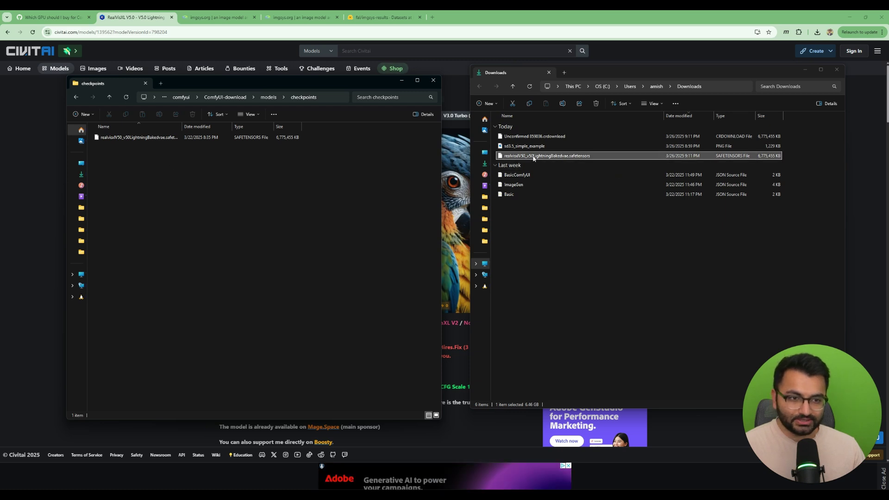
pyautogui.moveTo(534, 156)
pyautogui.mouseDown()
pyautogui.moveTo(157, 161)
pyautogui.moveTo(544, 160)
pyautogui.mouseUp()
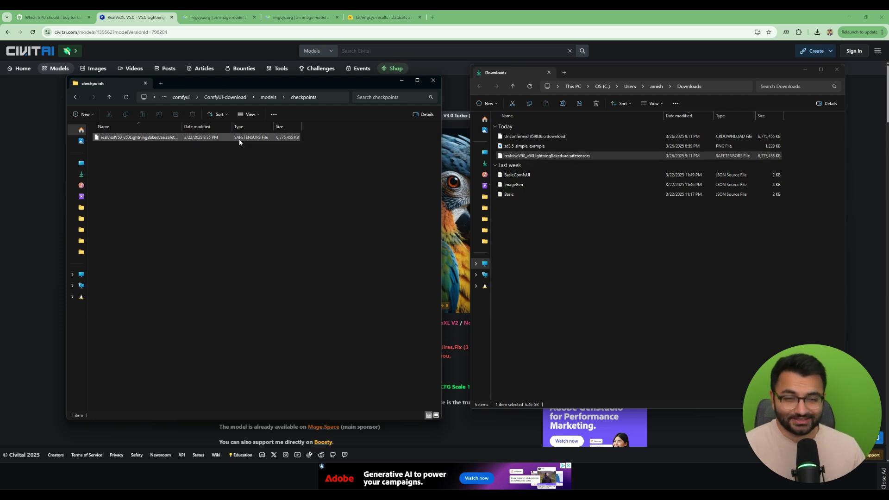
# Close both File Explorer windows.
pyautogui.click(578, 235)
pyautogui.click(433, 80)
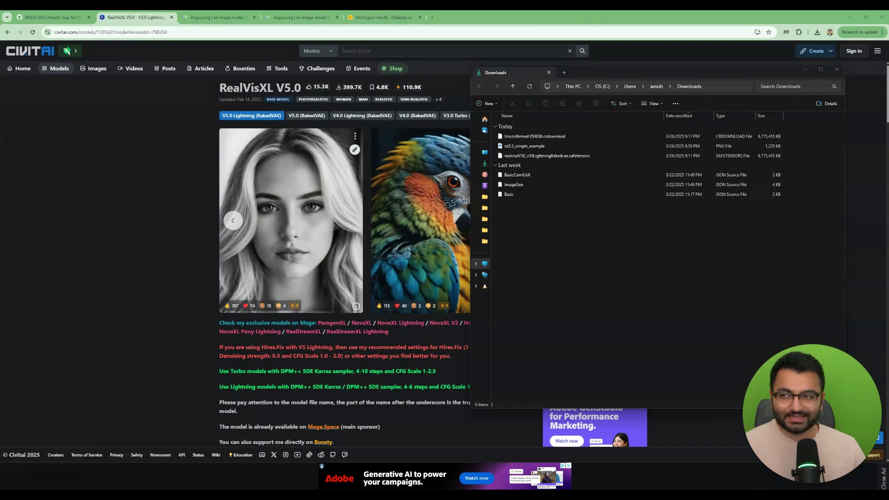
pyautogui.hotkey('alt', 'F4')
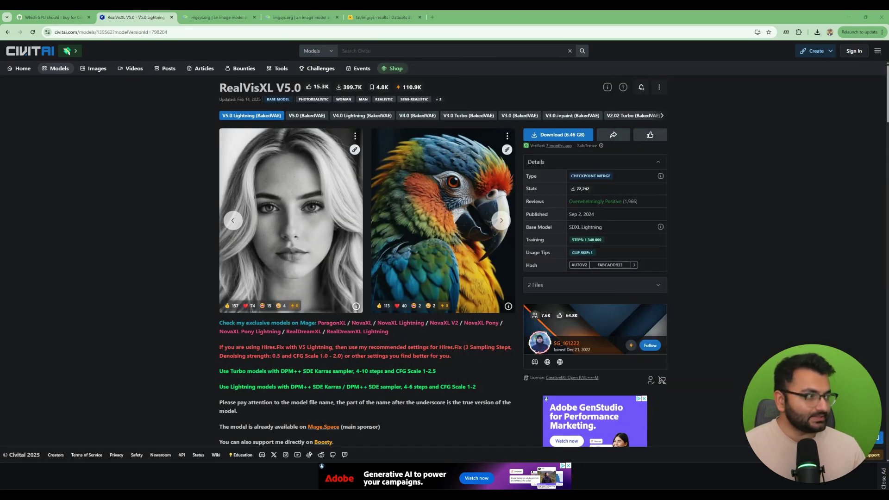
# Back in ComfyUI, expand and refresh the library's checkpoints so realvisxlV50_v50LightningBakedvae appears.
pyautogui.hotkey('alt', 'Tab')
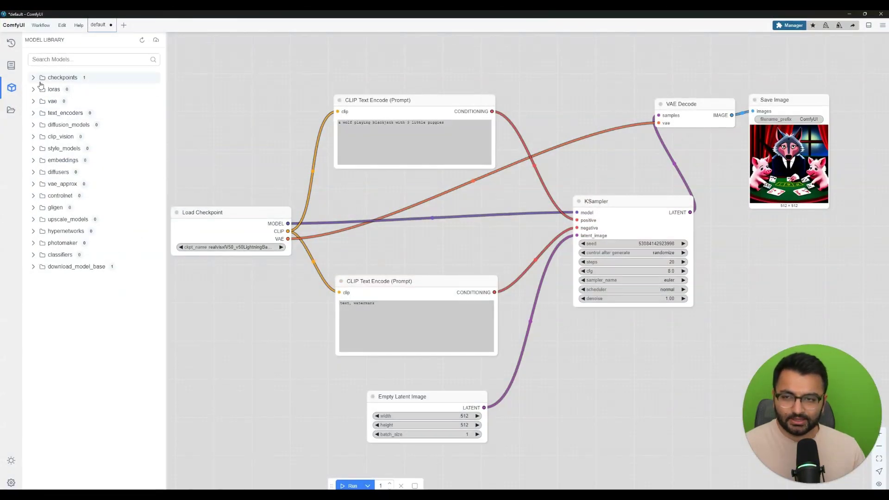
pyautogui.click(33, 78)
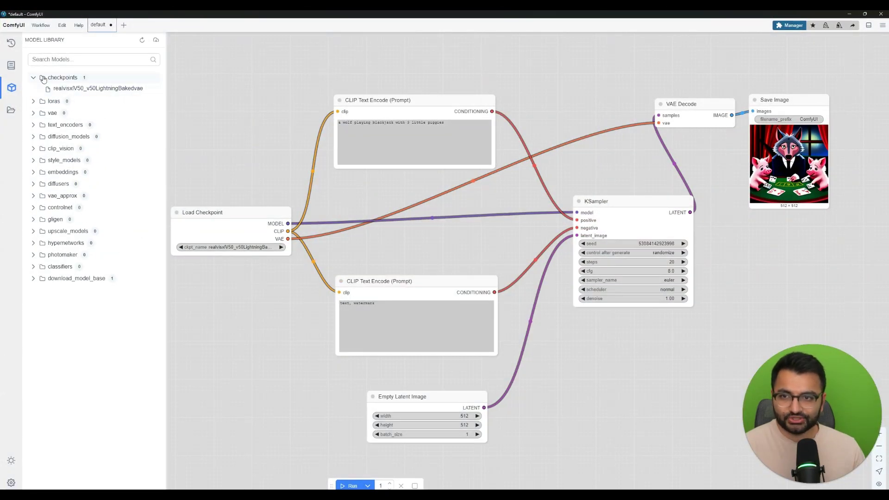
pyautogui.click(154, 40)
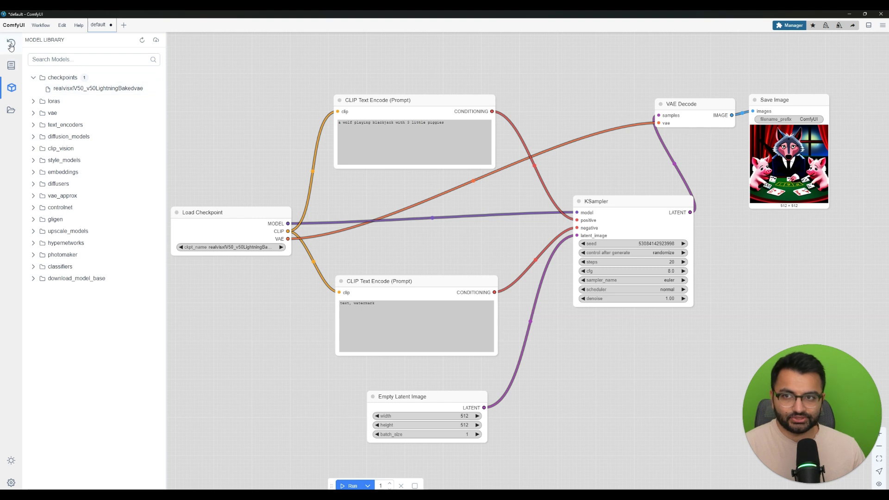
pyautogui.moveTo(200, 86); pyautogui.dragTo(235, 88)
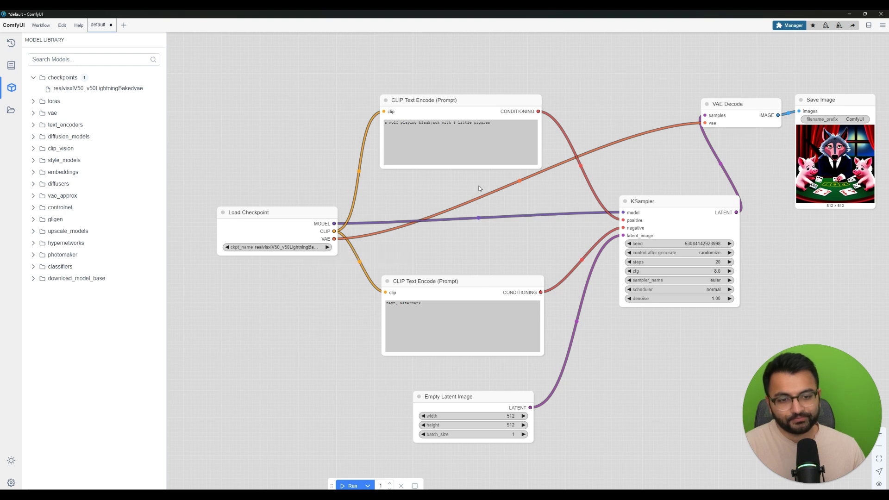
# Select the end of the positive prompt text and place the caret after it.
pyautogui.click(411, 126)
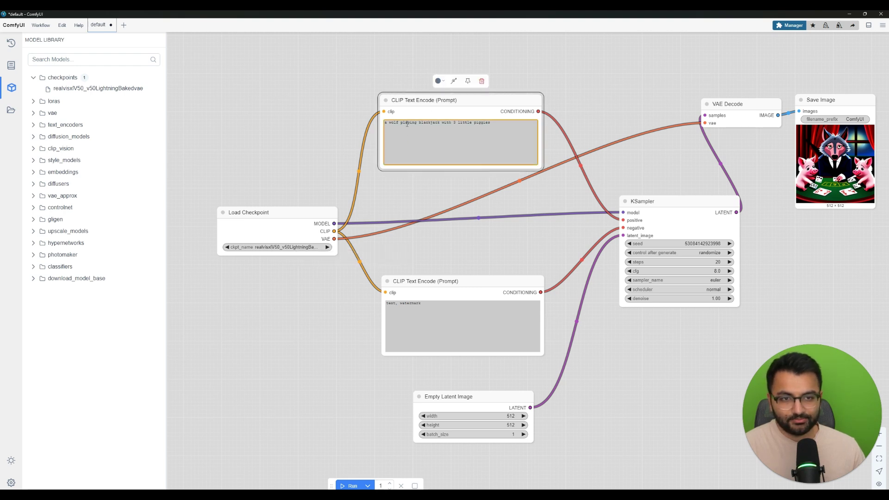
pyautogui.moveTo(406, 125); pyautogui.dragTo(484, 124)
pyautogui.click(484, 124)
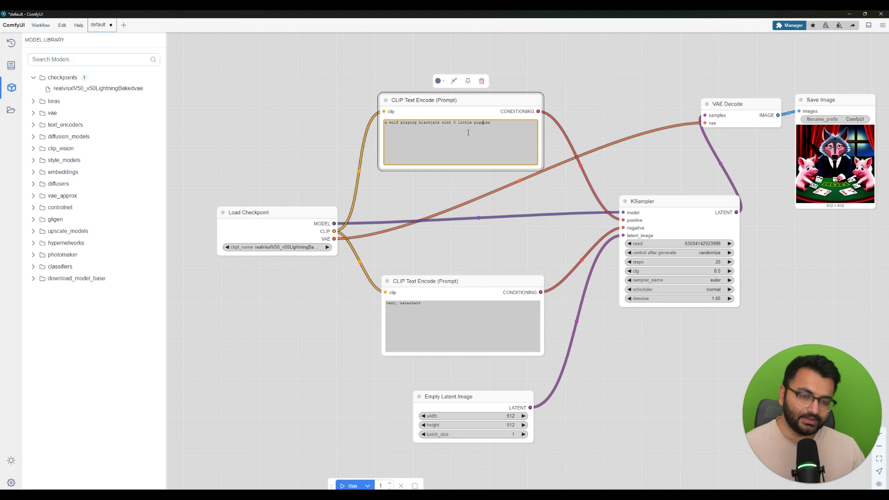
pyautogui.moveTo(410, 123); pyautogui.dragTo(487, 124)
pyautogui.click(494, 130)
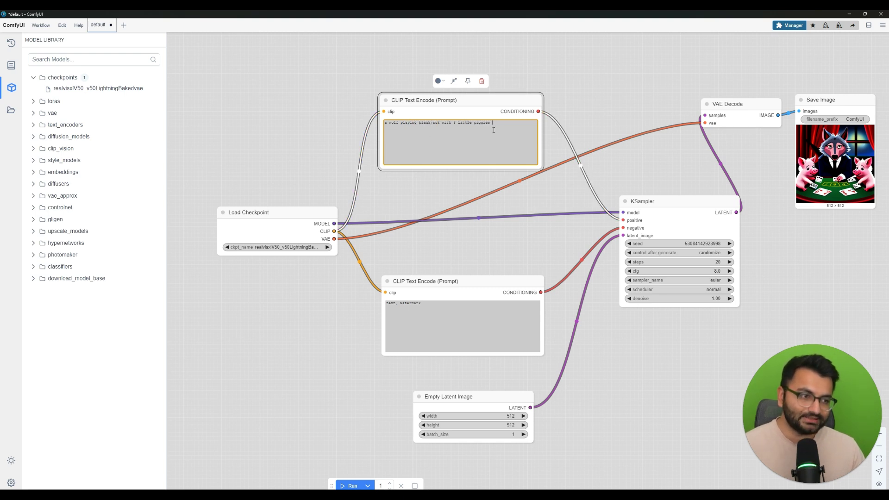
# Clear the 'text, watermark' negative prompt and queue a new wolf-and-piggies image.
pyautogui.tripleClick(422, 320)
pyautogui.press('BackSpace')
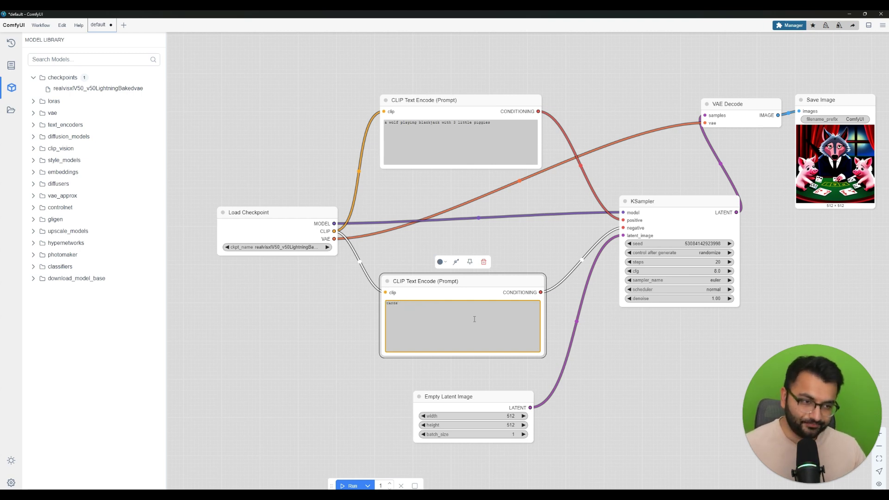
pyautogui.click(351, 486)
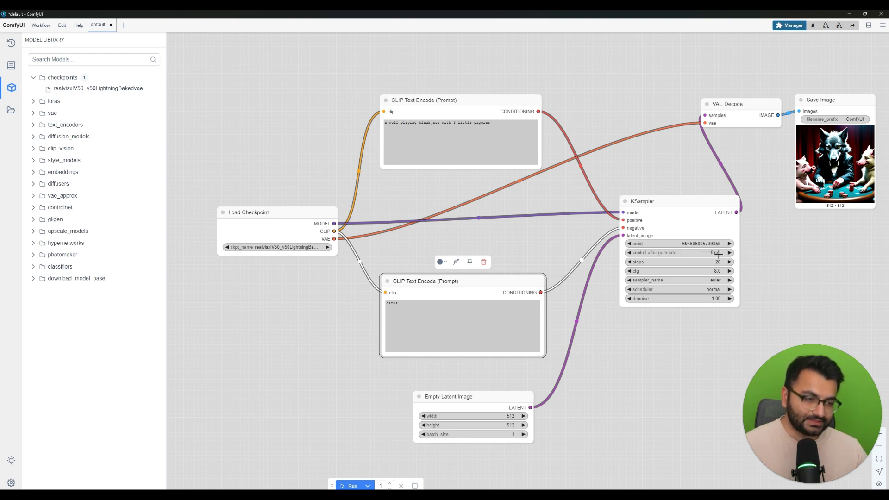
# Switch KSampler's control_after_generate to randomize and queue more wolf-and-piggies generations.
pyautogui.click(352, 486)
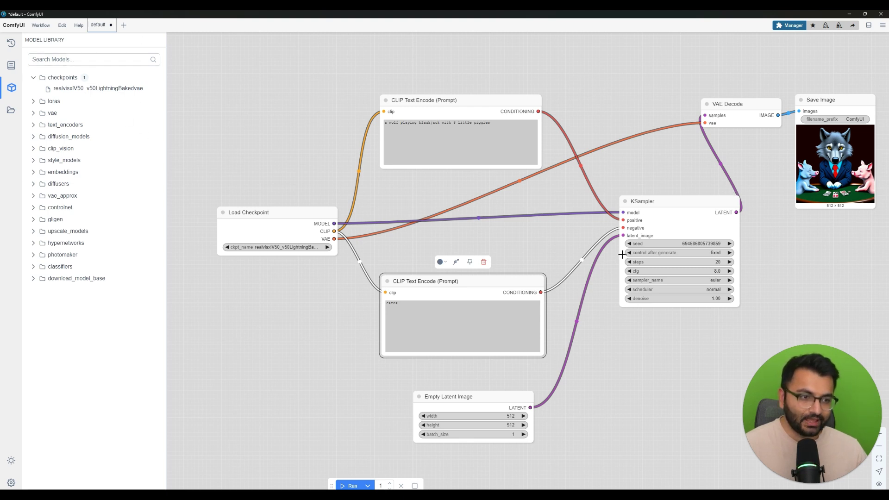
pyautogui.click(730, 253)
pyautogui.click(729, 253)
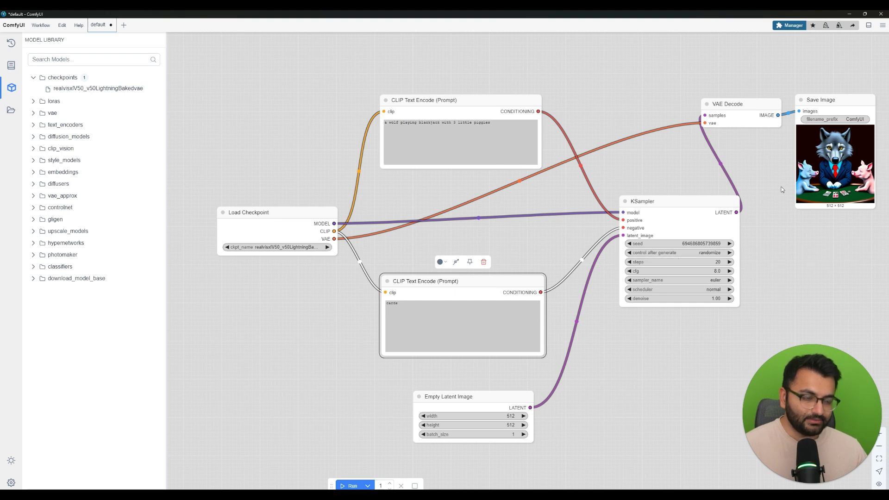
pyautogui.click(352, 485)
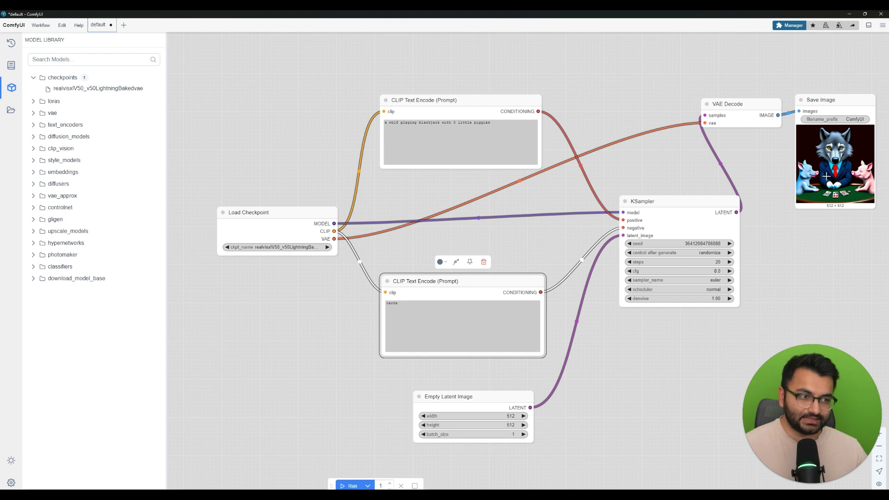
# Nudge the node graph slightly left and focus the positive prompt text.
pyautogui.click(609, 259)
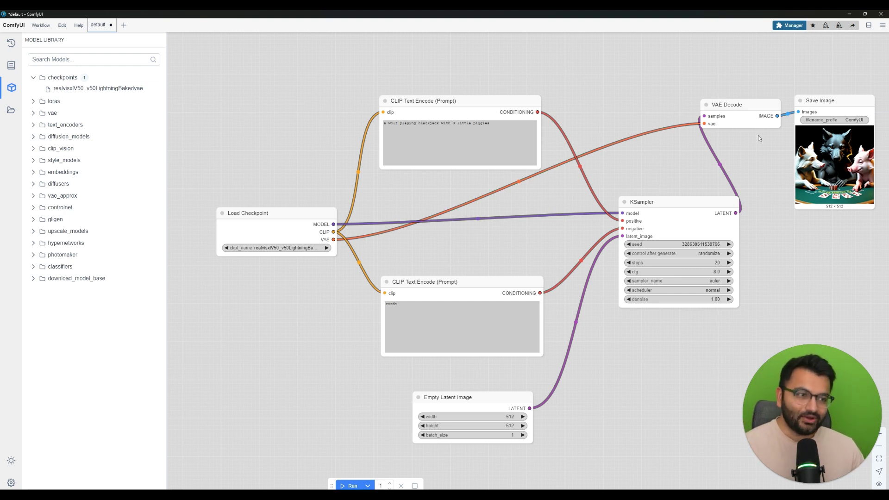
pyautogui.moveTo(445, 183); pyautogui.dragTo(424, 186)
pyautogui.click(434, 124)
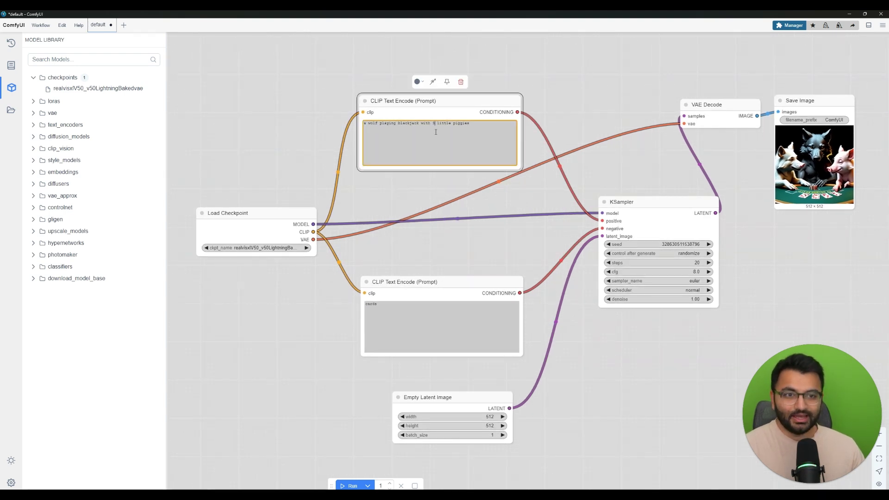
# Scroll the Queue panel from the wolf-and-piggies renders back to the shark-and-lion and landscape images.
pyautogui.click(11, 42)
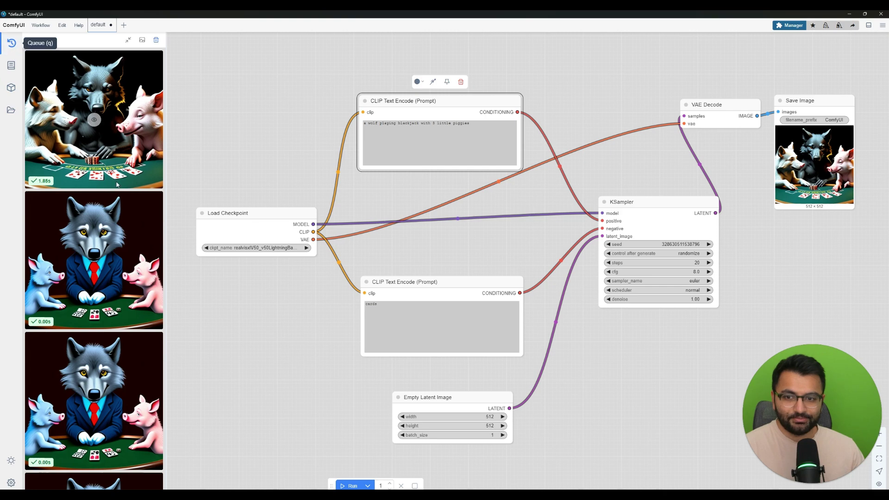
pyautogui.scroll(-15, 132, 183)
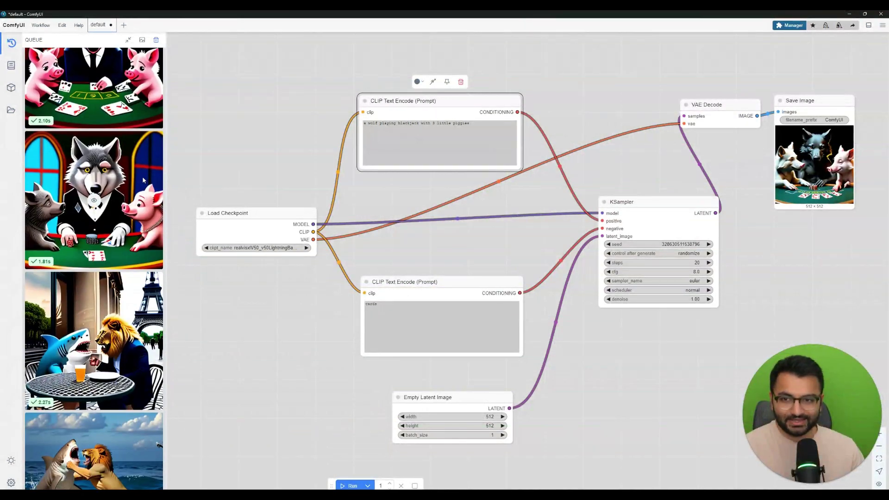
pyautogui.scroll(-3, 141, 191)
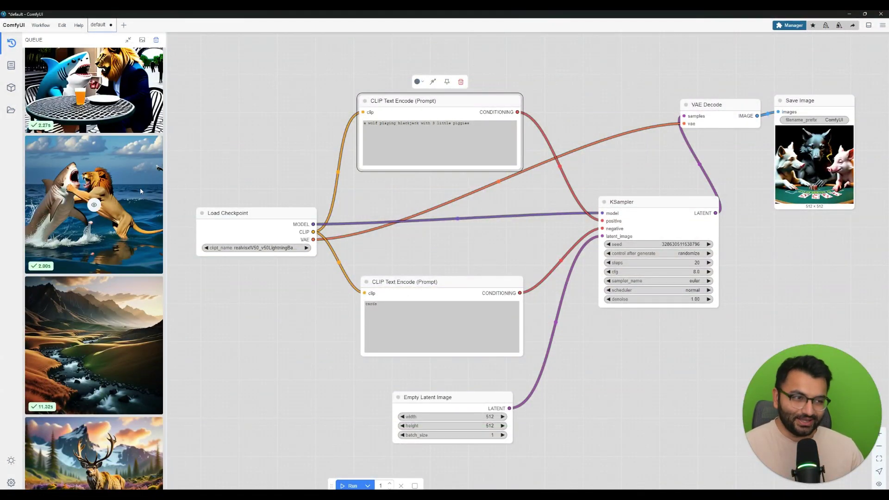
pyautogui.moveTo(298, 123); pyautogui.dragTo(313, 124)
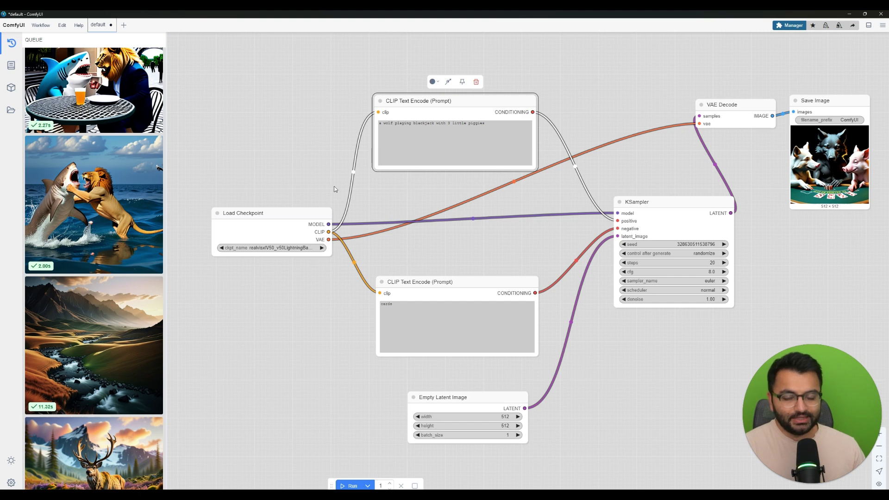
pyautogui.click(474, 157)
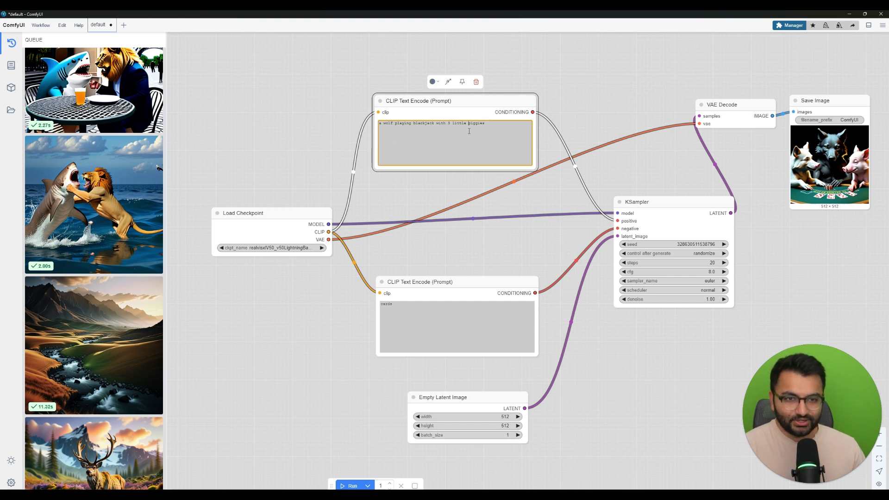
pyautogui.click(421, 140)
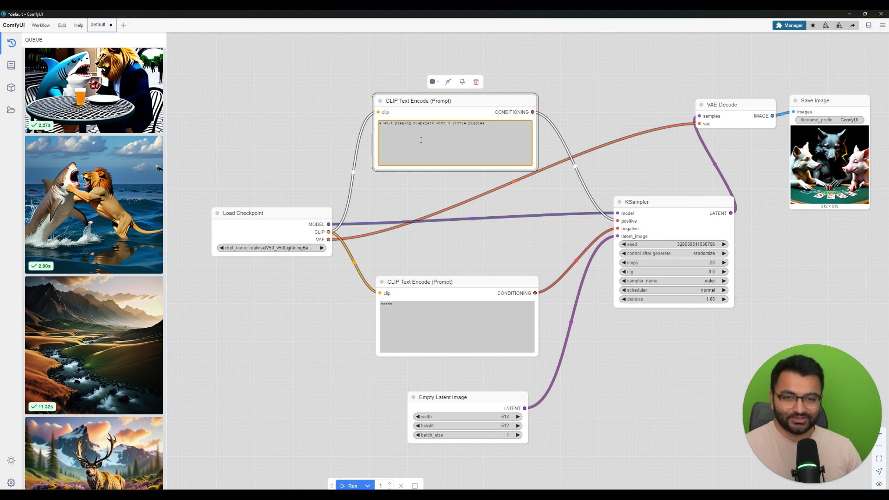
pyautogui.click(492, 130)
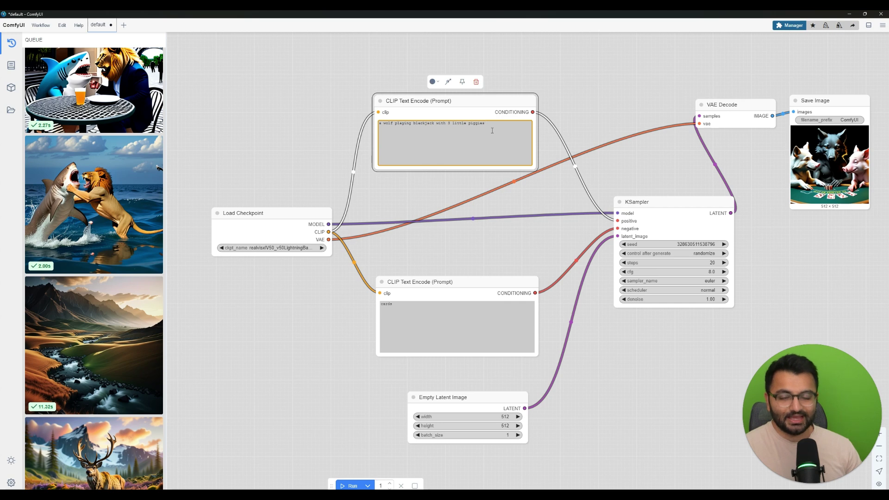